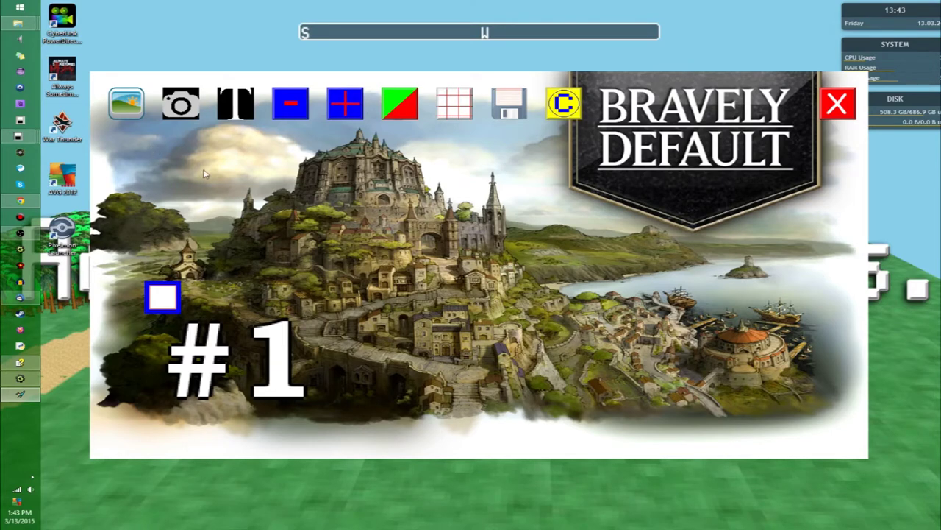
# - Start choosing a new background and preview the Materials folder images, including bdback.png
pyautogui.click(128, 112)
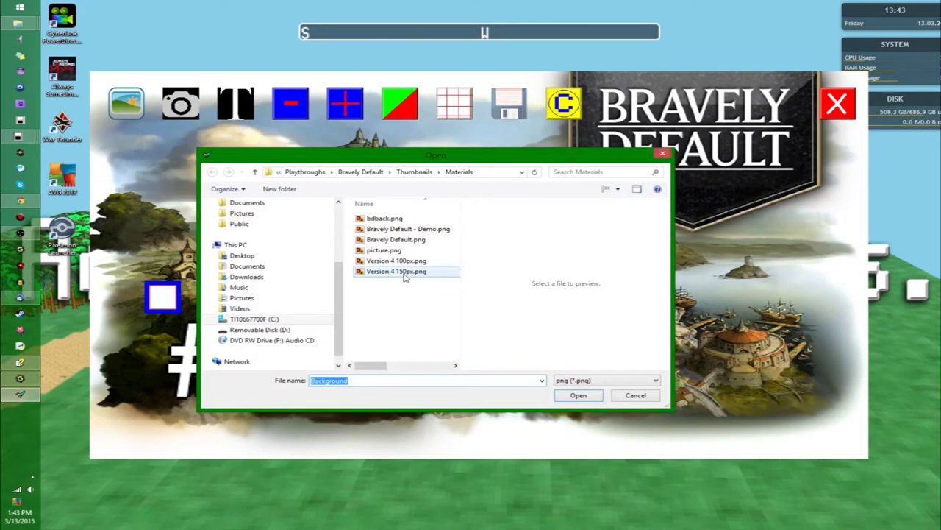
pyautogui.click(423, 262)
pyautogui.click(426, 250)
pyautogui.click(428, 240)
pyautogui.click(439, 219)
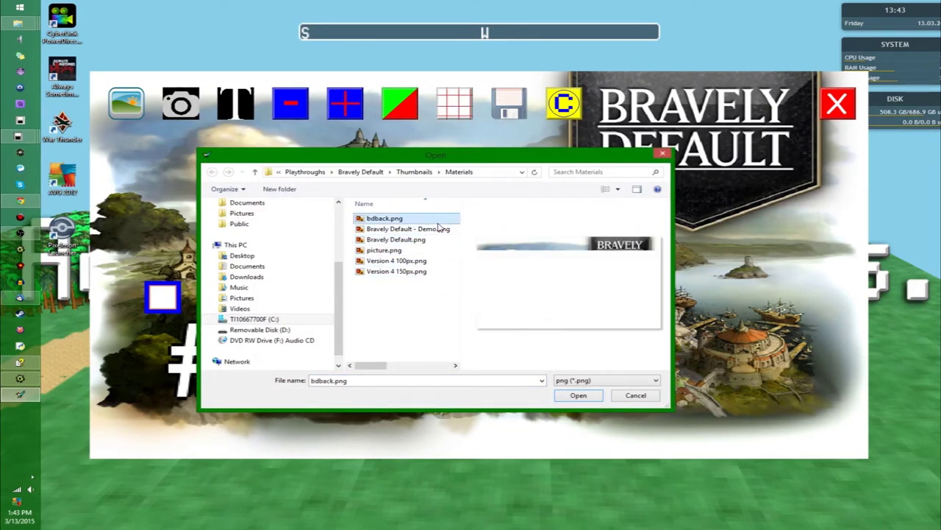
# - Load picture.png from Playthroughs > Mario Kart 7 > Thumbnails as the background
pyautogui.click(310, 171)
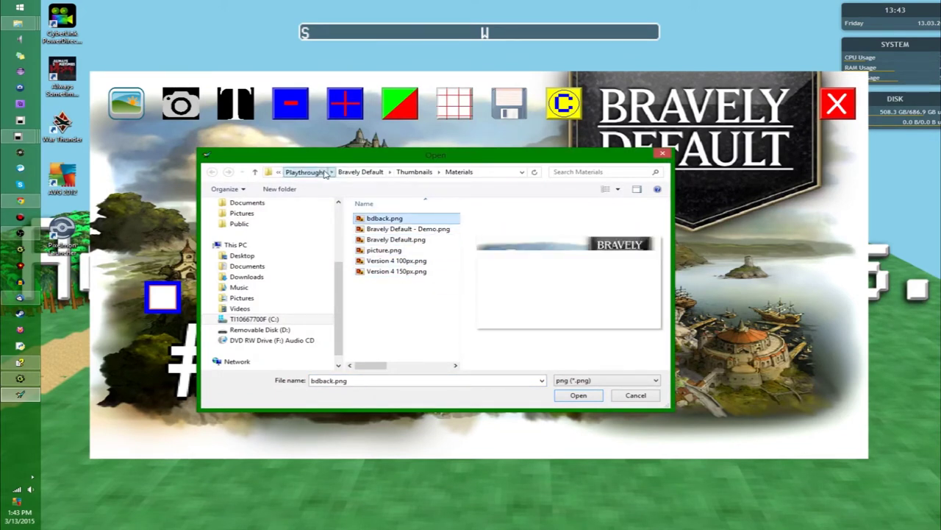
pyautogui.doubleClick(382, 304)
pyautogui.doubleClick(385, 239)
pyautogui.click(386, 214)
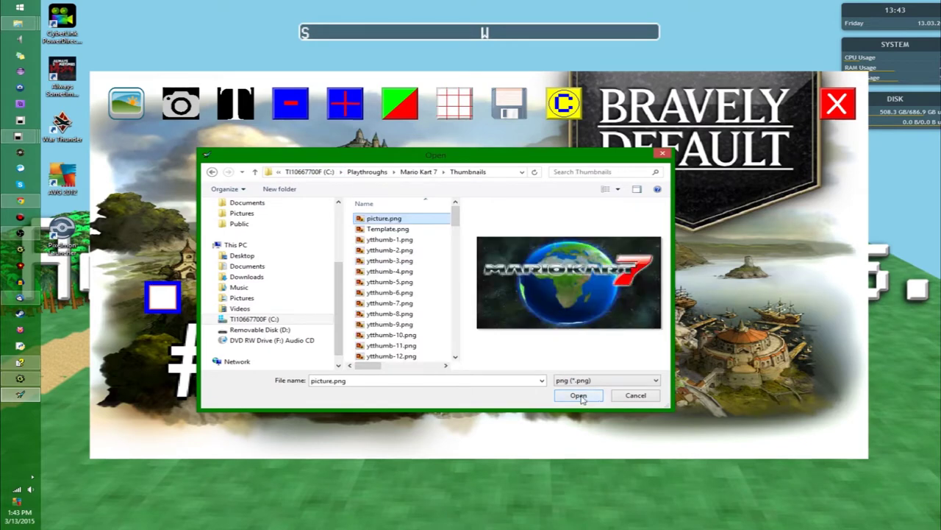
pyautogui.click(578, 395)
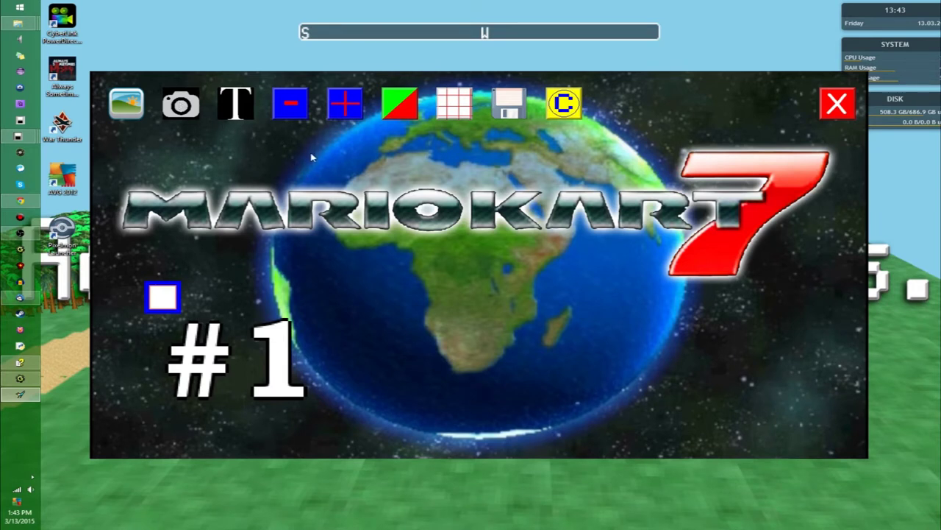
# - Give the #1 label a red text glow
pyautogui.rightClick(225, 106)
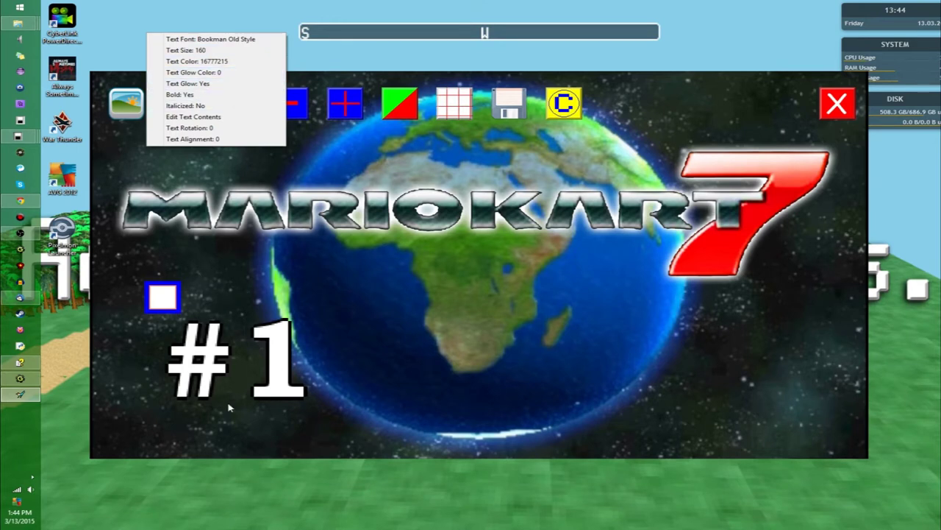
pyautogui.click(231, 79)
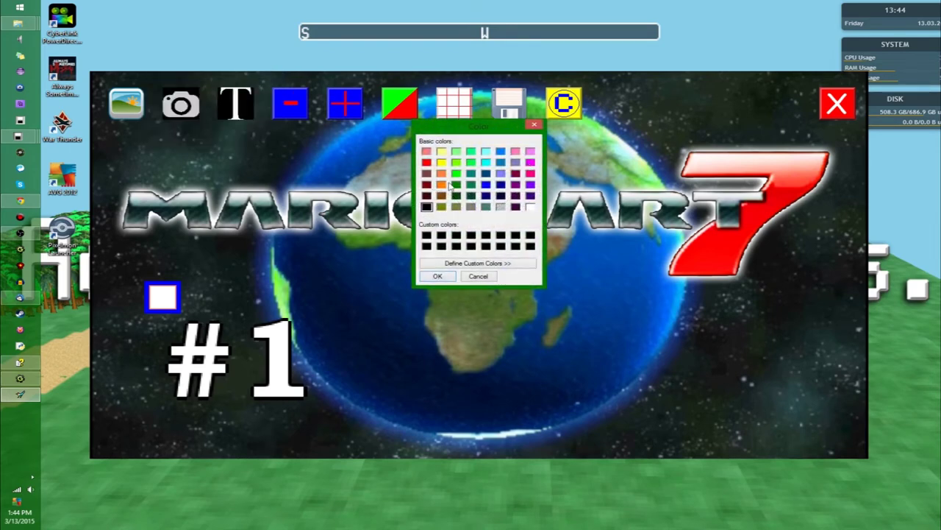
pyautogui.click(427, 162)
pyautogui.click(438, 276)
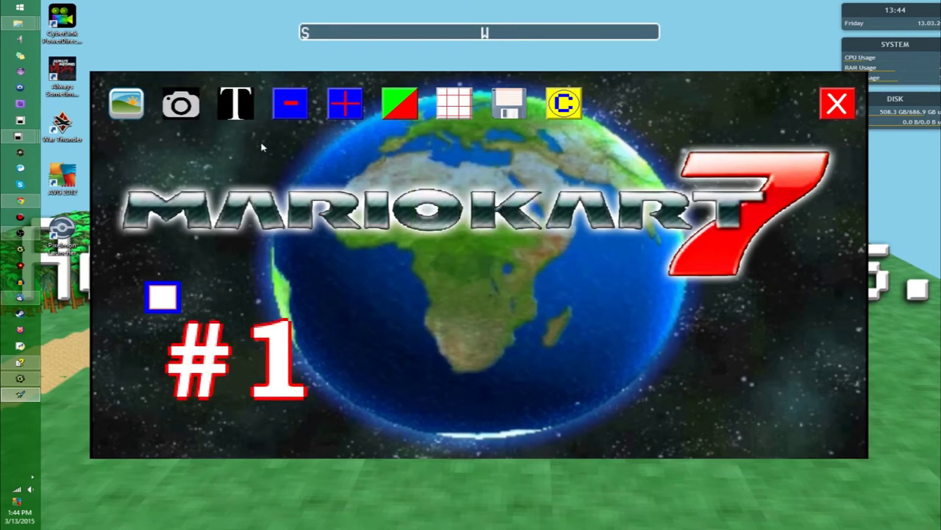
# - Set the #1 label's glow colour back to black
pyautogui.click(233, 109)
pyautogui.click(238, 78)
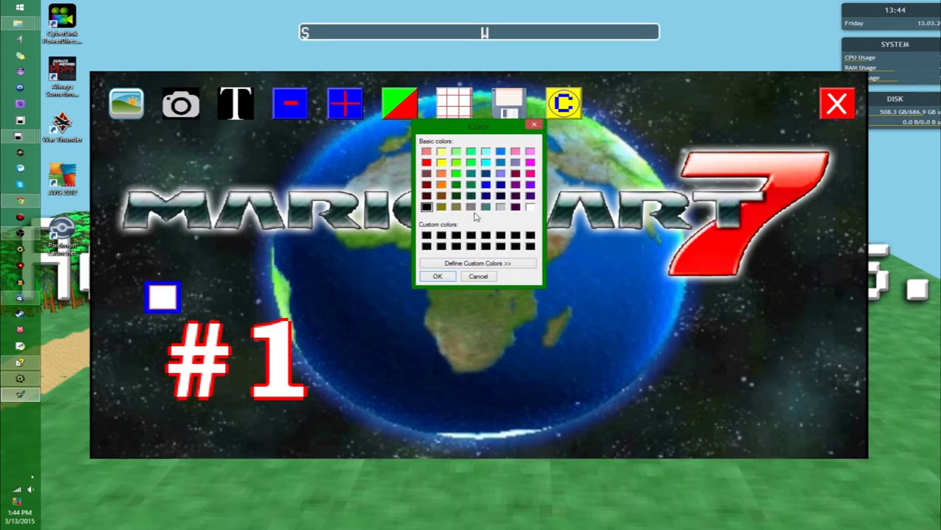
pyautogui.click(437, 276)
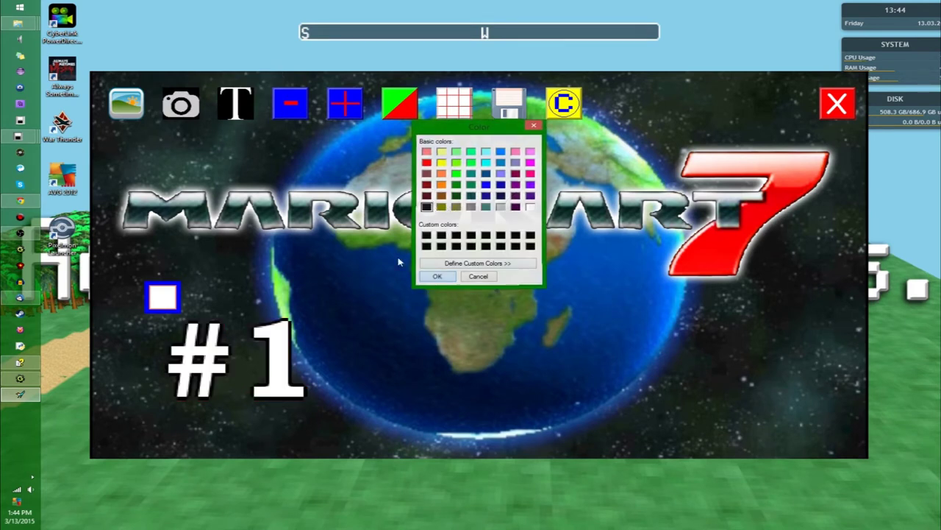
pyautogui.click(240, 118)
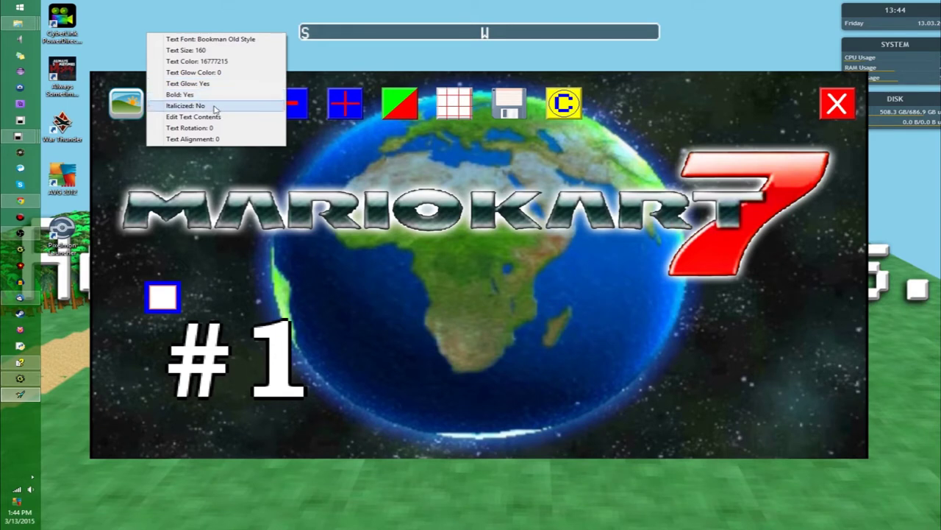
# - Apply the 'Part \N\' wording so the label reads Part 1
pyautogui.click(227, 118)
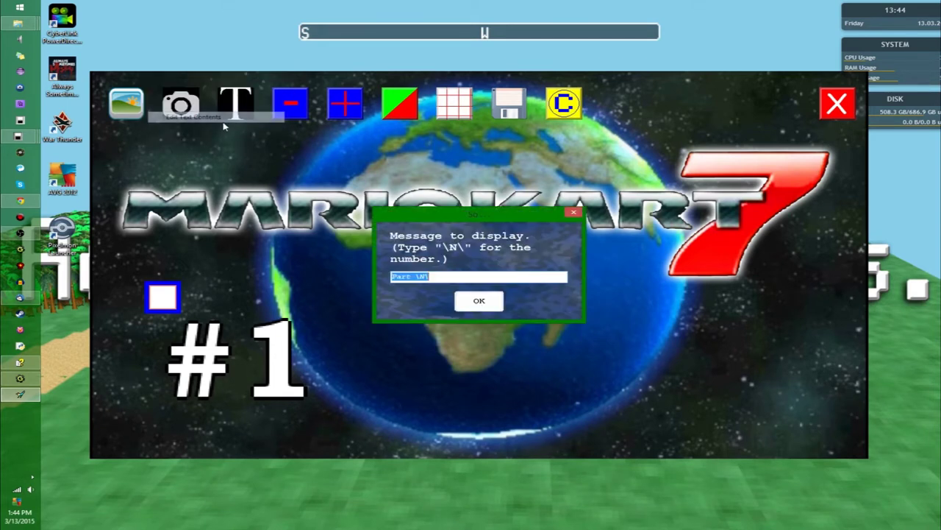
pyautogui.press('Home')
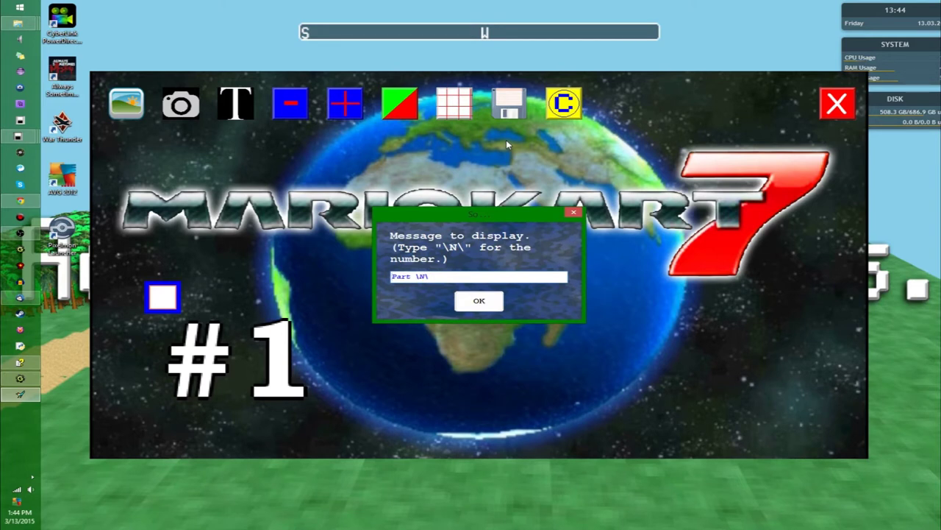
pyautogui.press('Return')
# - Re-edit the label, removing 'Part' and entering the '\ -something' wording
pyautogui.click(237, 112)
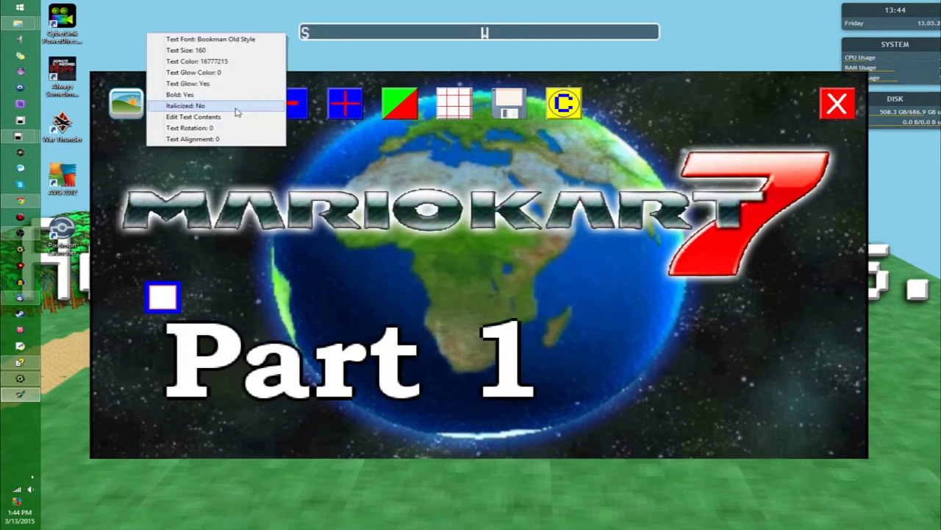
pyautogui.click(221, 117)
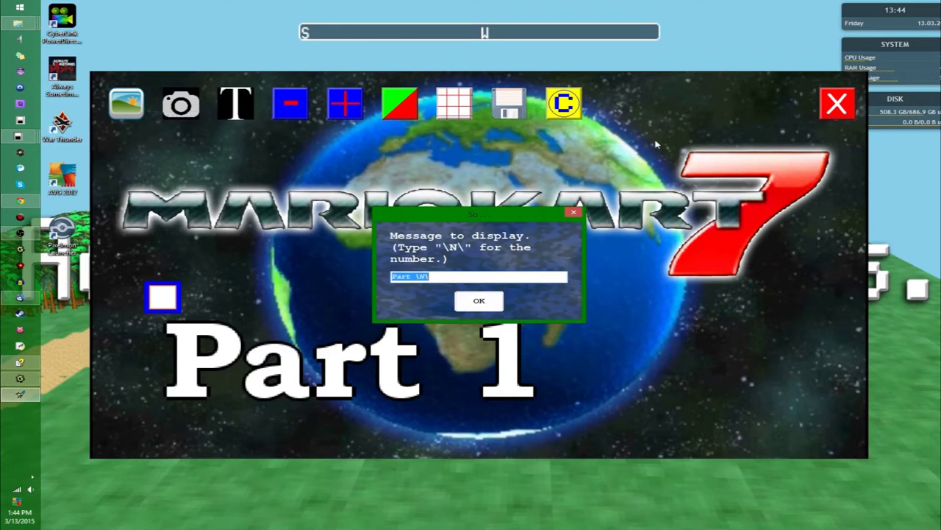
pyautogui.press('Home')
pyautogui.press('Delete')
pyautogui.press('Delete')
pyautogui.press('Delete')
pyautogui.press('Delete')
pyautogui.press('Delete')
pyautogui.write('\\ -something')
pyautogui.press('Return')
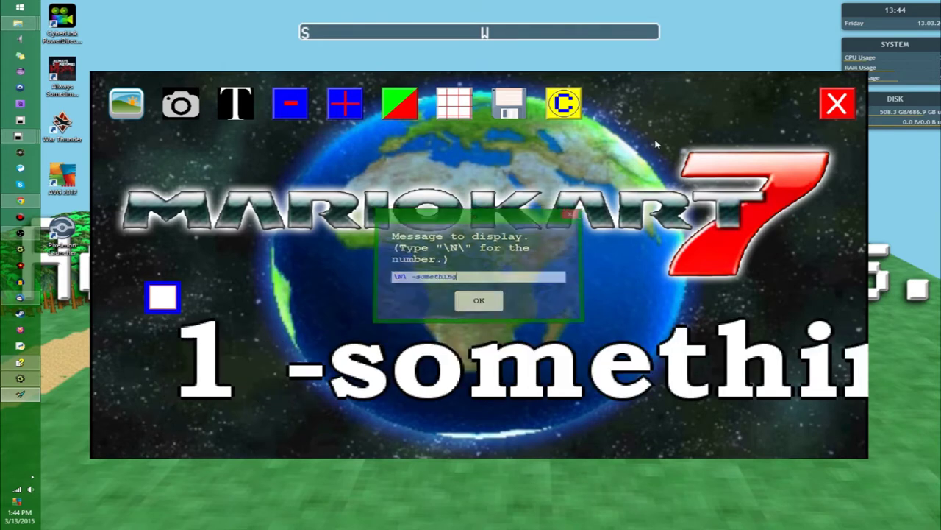
# - Change the label text to '\N\' so only the number shows
pyautogui.click(250, 102)
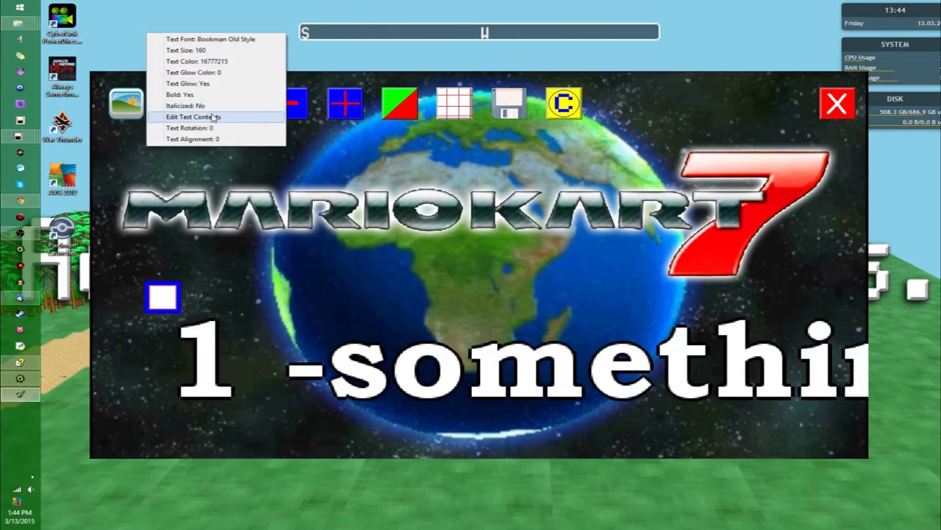
pyautogui.click(220, 116)
pyautogui.write('\\N\\')
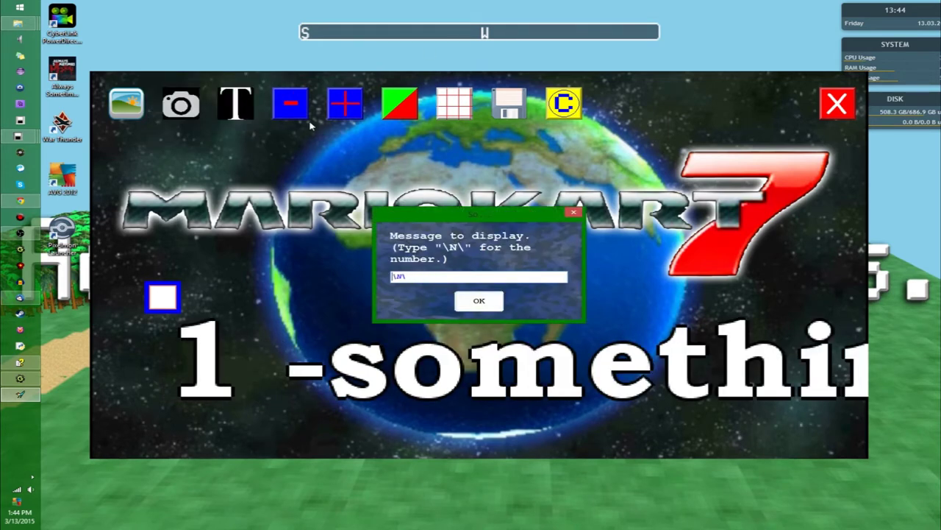
pyautogui.press('Return')
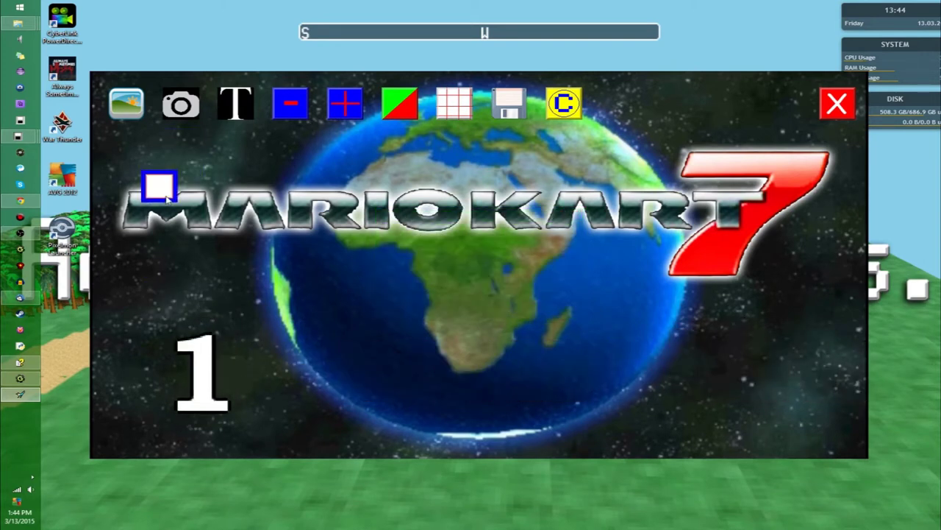
# - Edit the label text to '#\N\' so it reads #1 again
pyautogui.rightClick(236, 118)
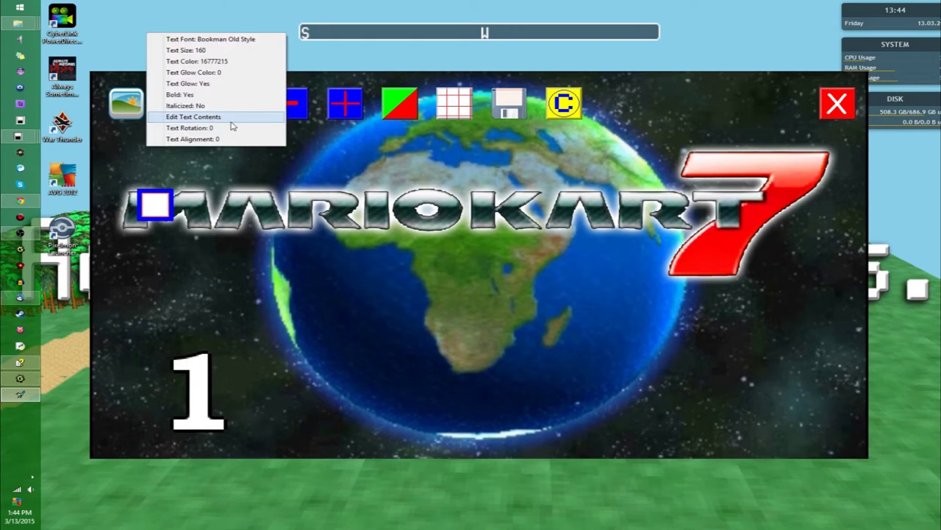
pyautogui.click(229, 118)
pyautogui.press('Home')
pyautogui.press('Delete')
pyautogui.press('Delete')
pyautogui.press('Delete')
pyautogui.press('Delete')
pyautogui.press('Delete')
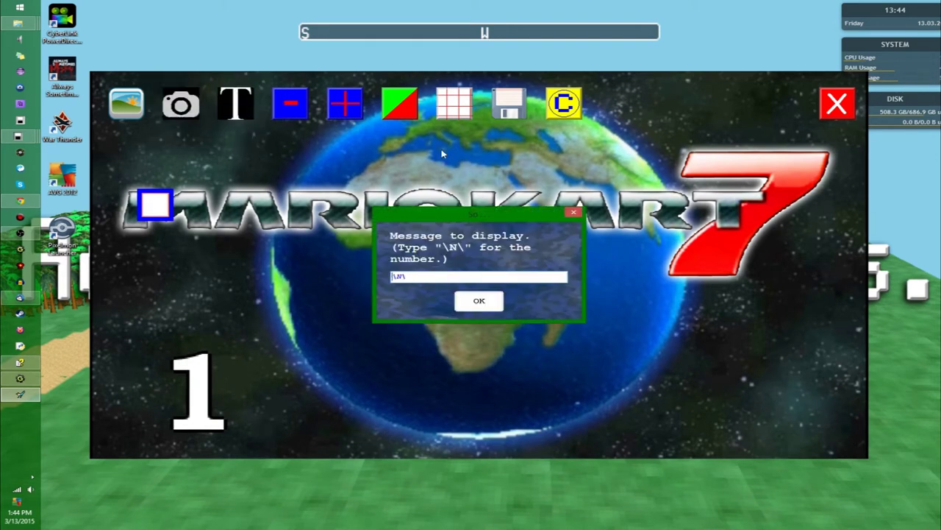
pyautogui.write('#')
pyautogui.press('Return')
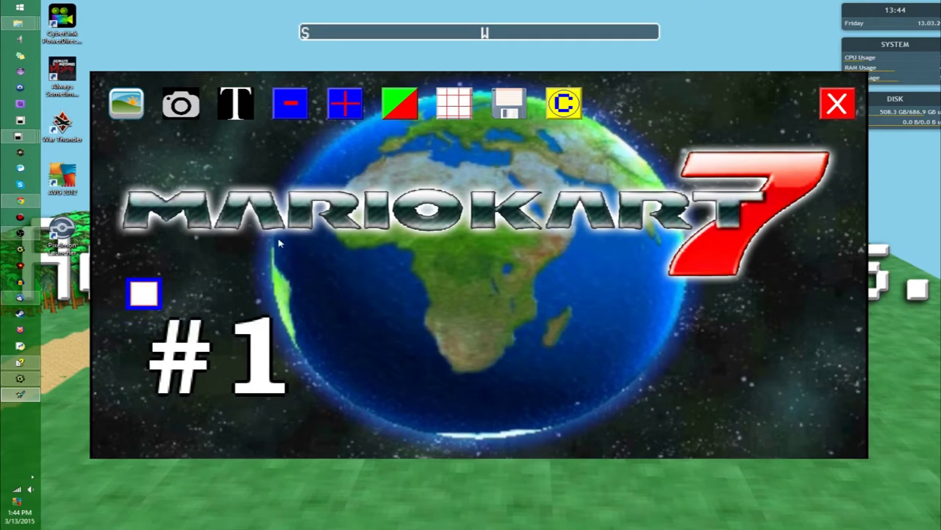
# - Rotate the #1 label to 45°, then to 90°
pyautogui.click(233, 114)
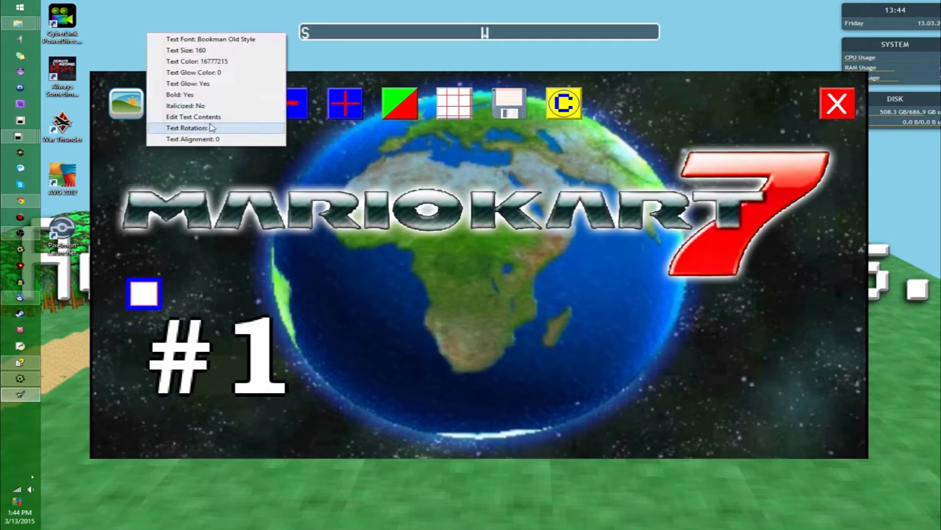
pyautogui.click(211, 128)
pyautogui.write('45')
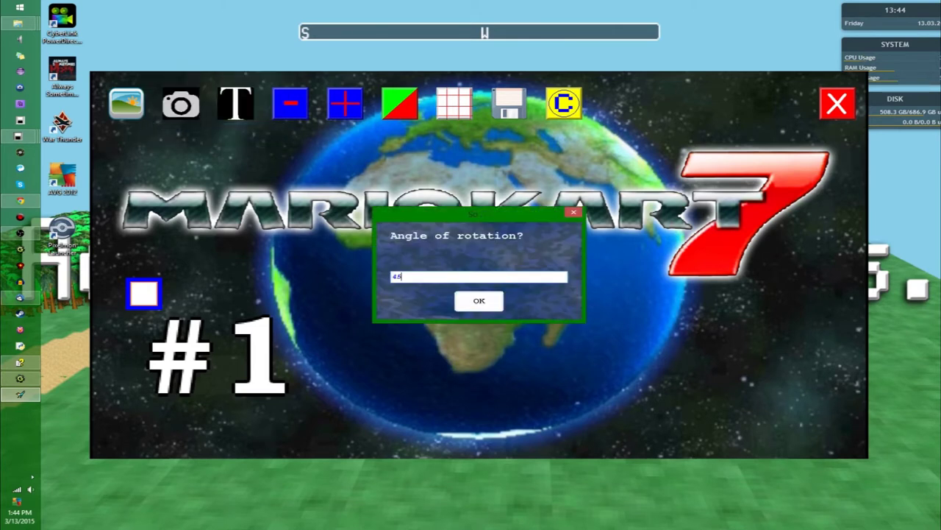
pyautogui.press('Return')
pyautogui.click(242, 114)
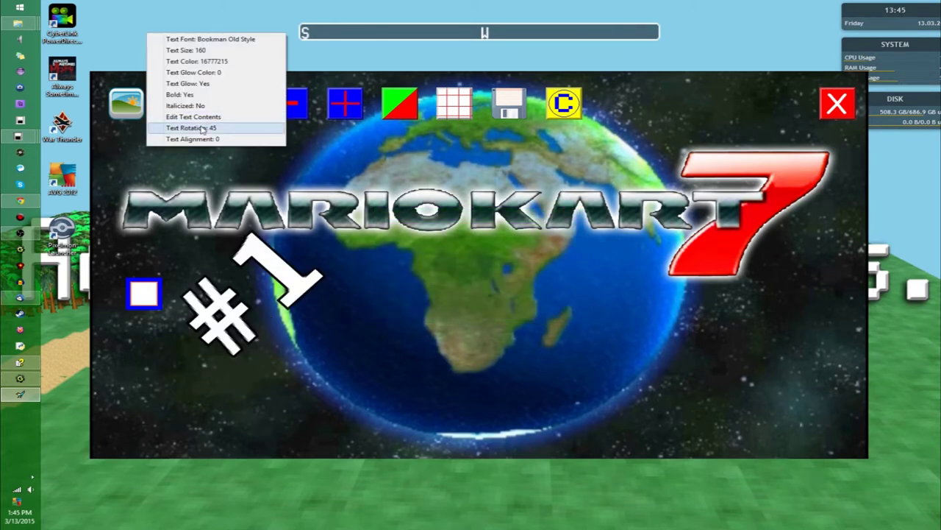
pyautogui.click(202, 129)
pyautogui.write('90')
pyautogui.press('Return')
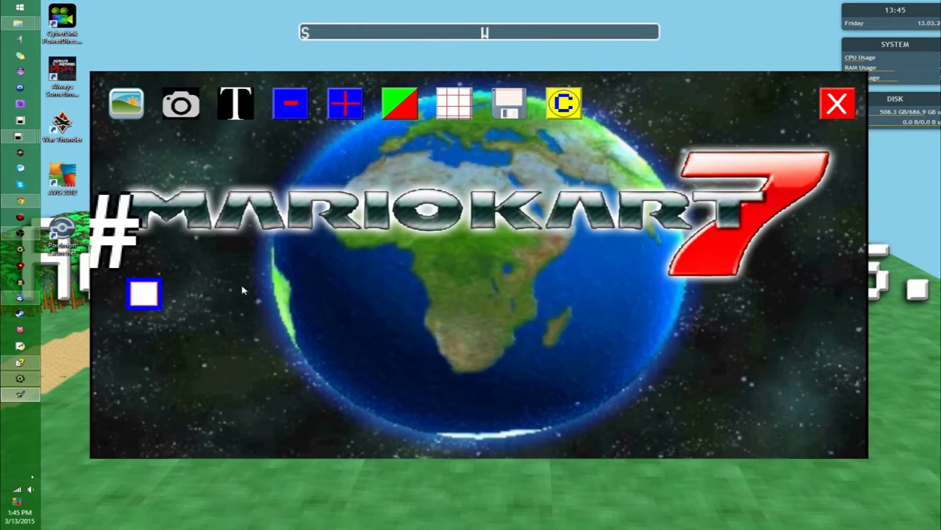
# - Move the #1 label down onto the globe and reset its rotation to 0°
pyautogui.moveTo(243, 290); pyautogui.dragTo(420, 426)
pyautogui.click(236, 103)
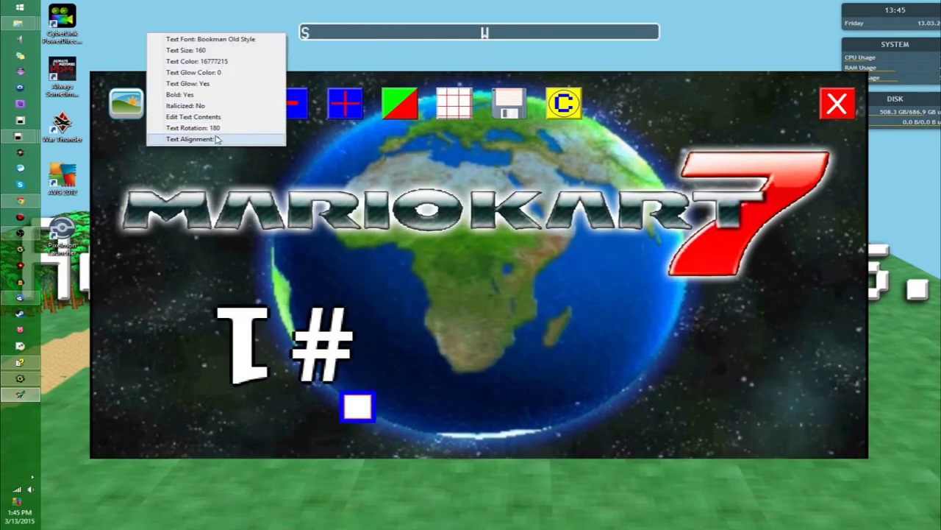
pyautogui.click(237, 129)
pyautogui.write('0')
pyautogui.press('Return')
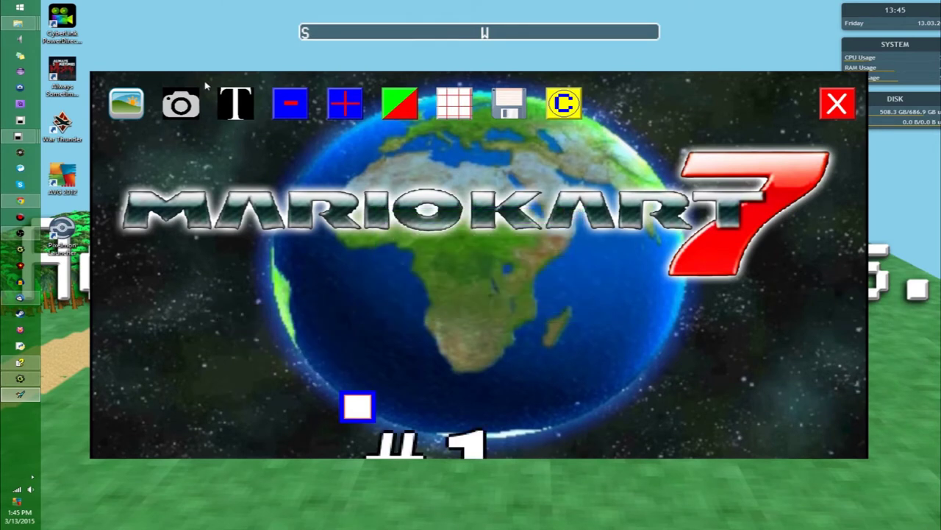
# - Move #1 up beside the title and set its alignment to Right
pyautogui.moveTo(373, 427); pyautogui.dragTo(267, 209)
pyautogui.click(236, 103)
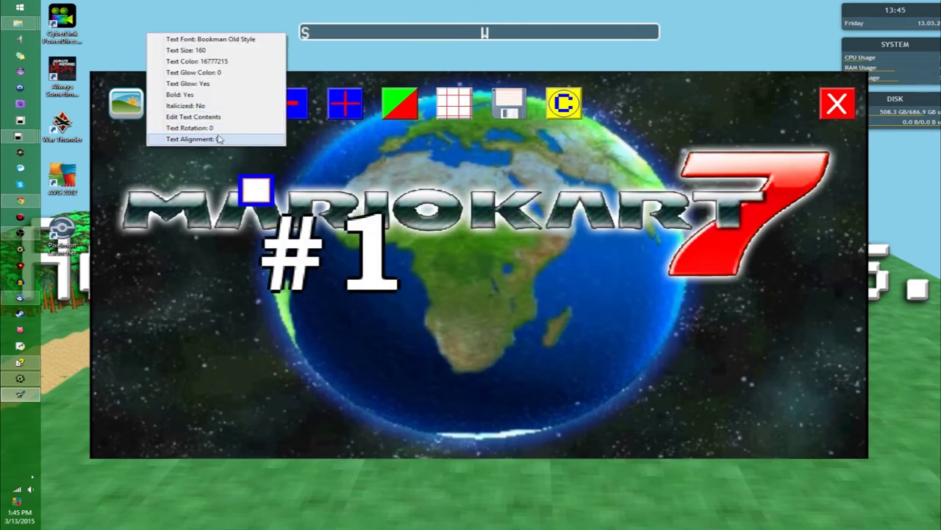
pyautogui.click(218, 139)
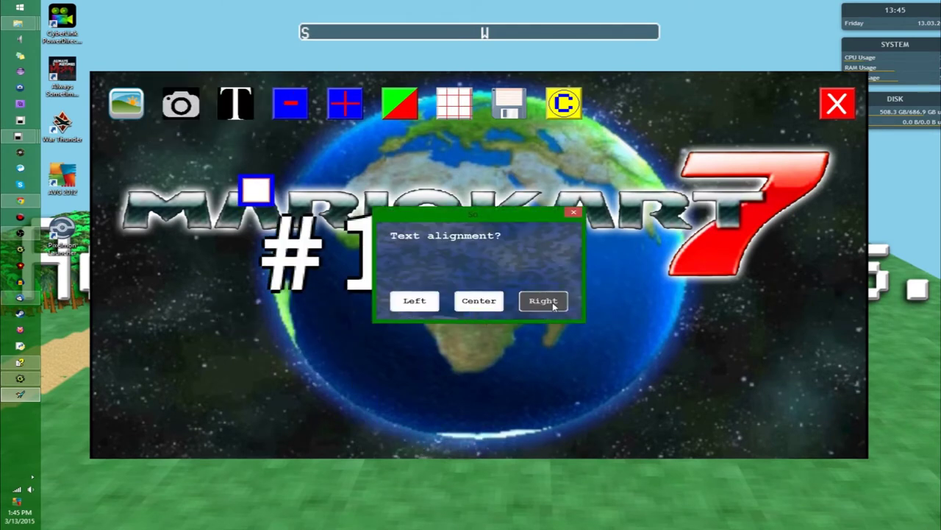
pyautogui.click(543, 300)
# - Left-align the #1 text and place it at the thumbnail's lower left
pyautogui.click(236, 103)
pyautogui.click(219, 139)
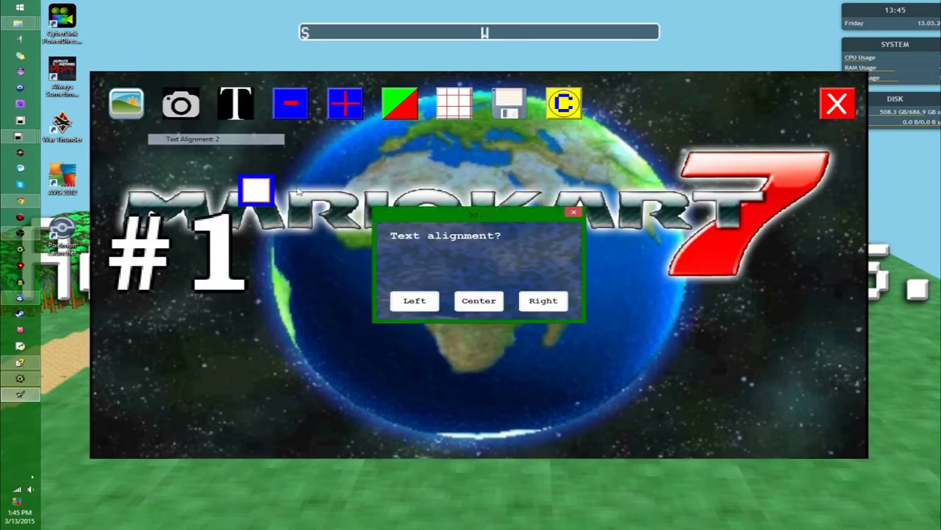
pyautogui.click(423, 302)
pyautogui.moveTo(266, 190); pyautogui.dragTo(158, 309)
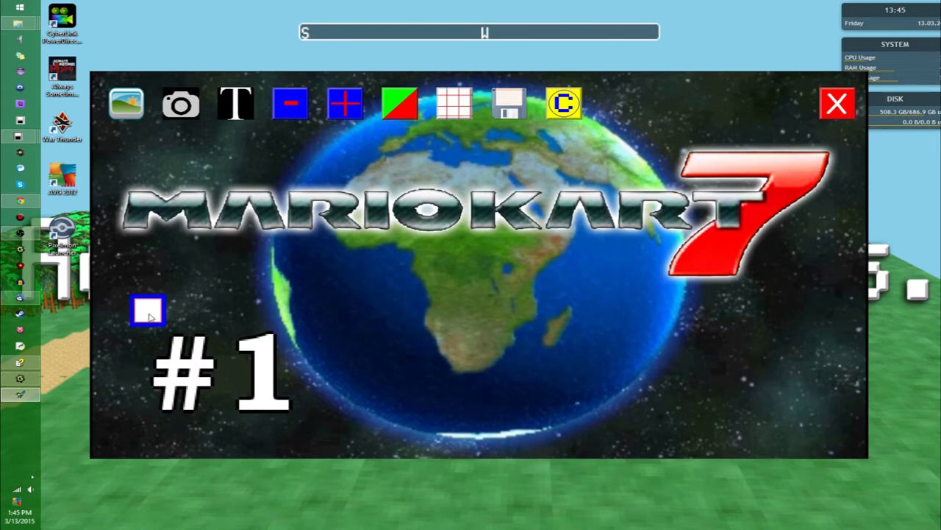
pyautogui.moveTo(149, 315)
pyautogui.mouseDown()
pyautogui.moveTo(196, 271)
pyautogui.moveTo(566, 273)
pyautogui.moveTo(238, 281)
pyautogui.moveTo(278, 286)
pyautogui.moveTo(133, 308)
pyautogui.moveTo(136, 318)
pyautogui.mouseUp()
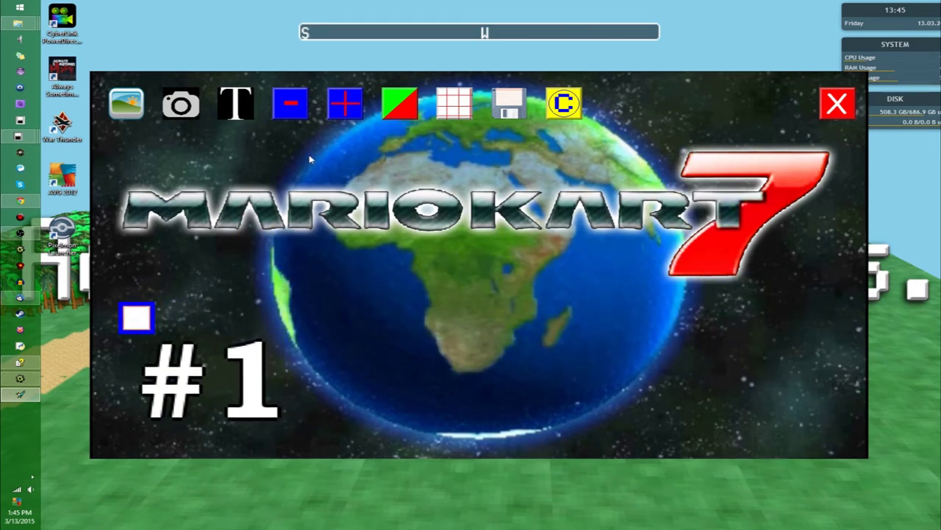
pyautogui.click(345, 112)
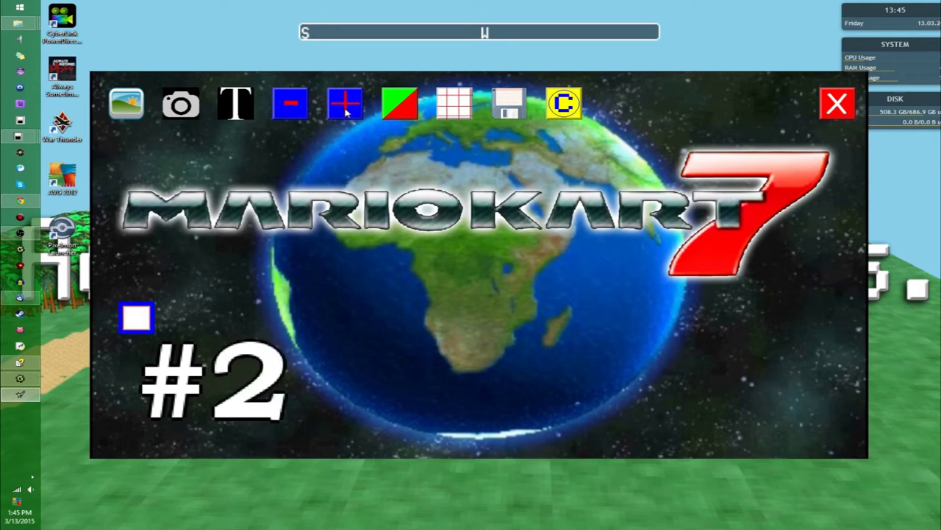
pyautogui.click(345, 112)
pyautogui.click(344, 112)
pyautogui.click(307, 113)
pyautogui.click(299, 114)
pyautogui.click(299, 113)
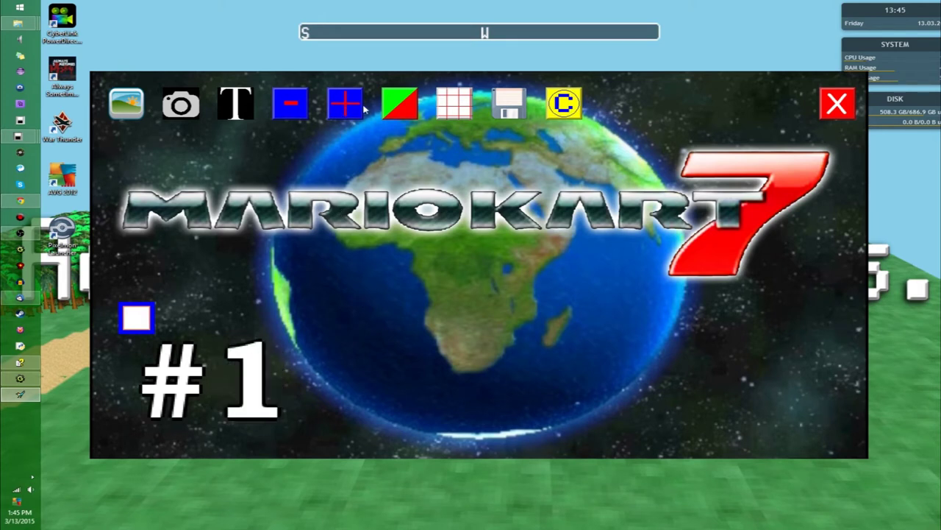
pyautogui.click(350, 110)
pyautogui.click(283, 118)
pyautogui.click(347, 103)
pyautogui.click(347, 103)
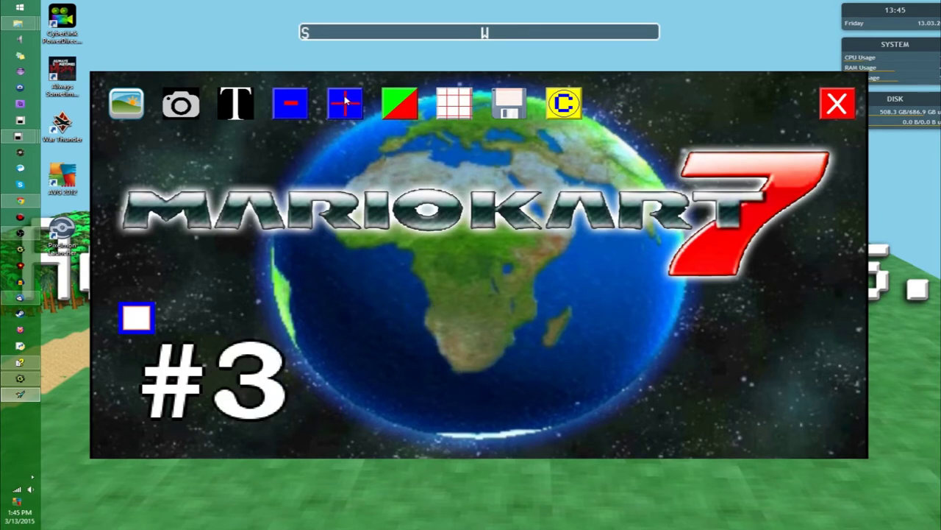
pyautogui.click(348, 103)
pyautogui.click(347, 103)
pyautogui.click(347, 103)
pyautogui.click(347, 103)
pyautogui.click(294, 104)
pyautogui.click(294, 104)
pyautogui.click(294, 104)
pyautogui.click(294, 104)
pyautogui.click(295, 105)
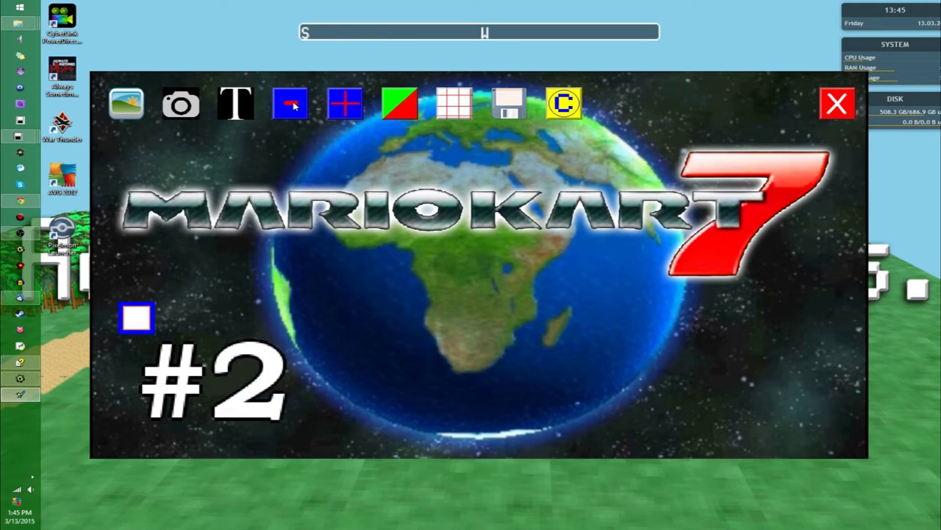
pyautogui.click(294, 104)
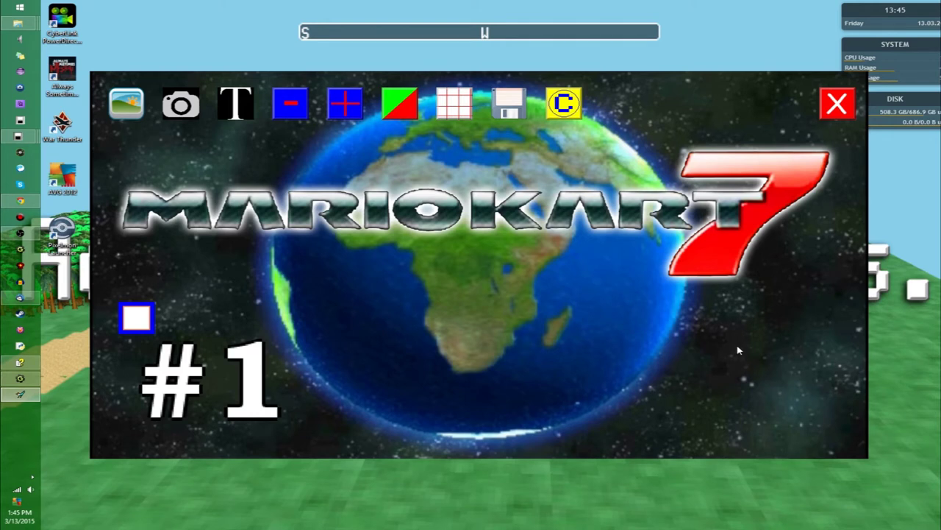
# - Add Version 4 100px.png as a picture on the thumbnail
pyautogui.click(401, 108)
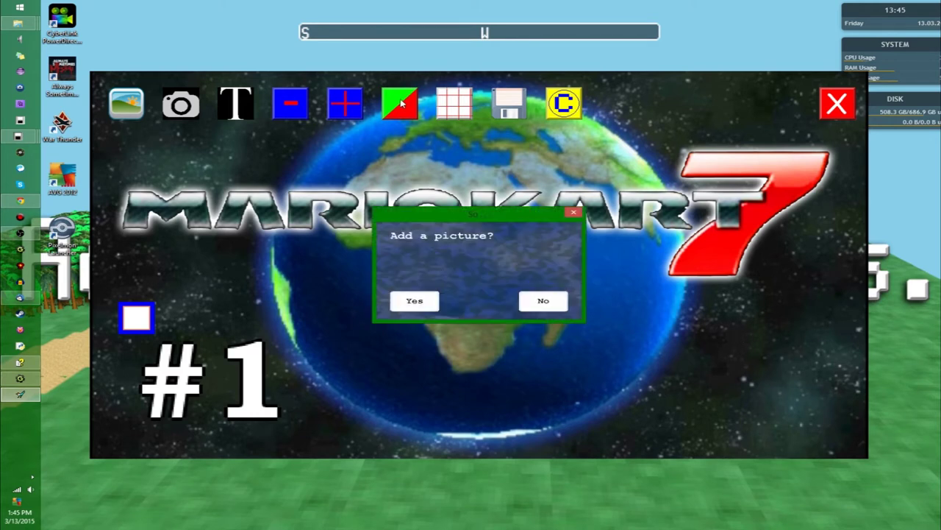
pyautogui.click(424, 298)
pyautogui.click(420, 262)
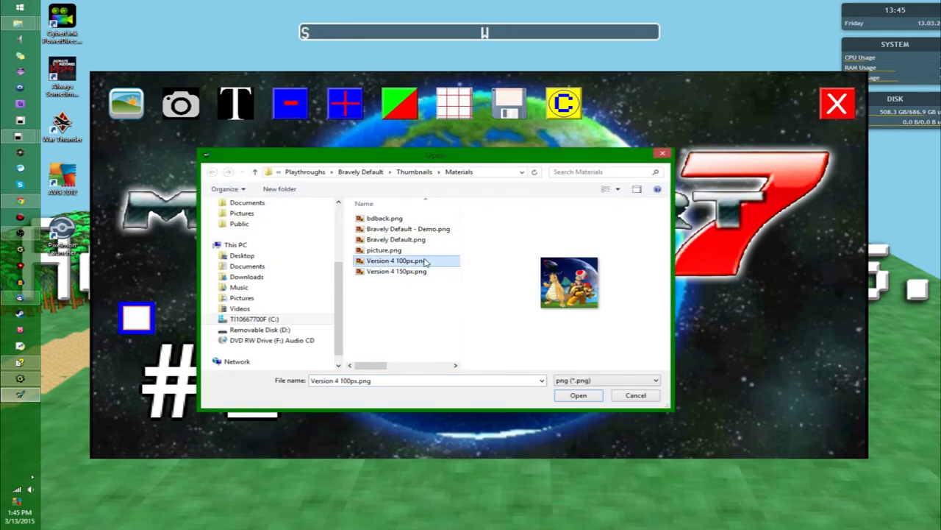
pyautogui.doubleClick(424, 262)
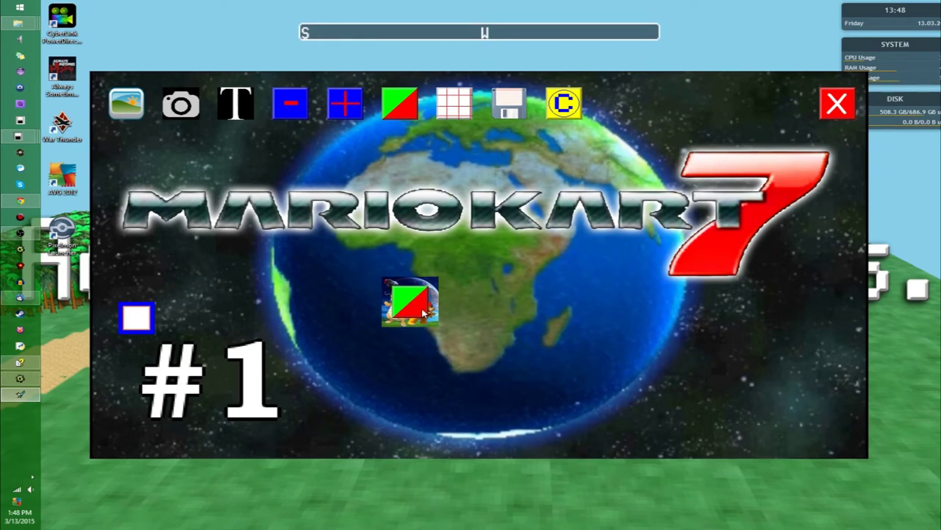
# - Swap it for Version 4 150px.png, place it bottom-right, and turn on the grid
pyautogui.click(422, 312)
pyautogui.doubleClick(411, 275)
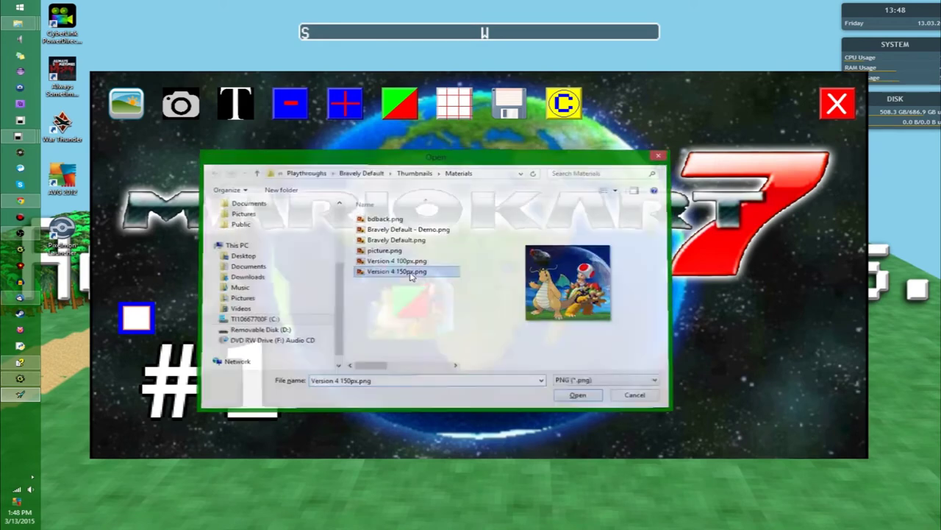
pyautogui.moveTo(403, 272); pyautogui.dragTo(762, 386)
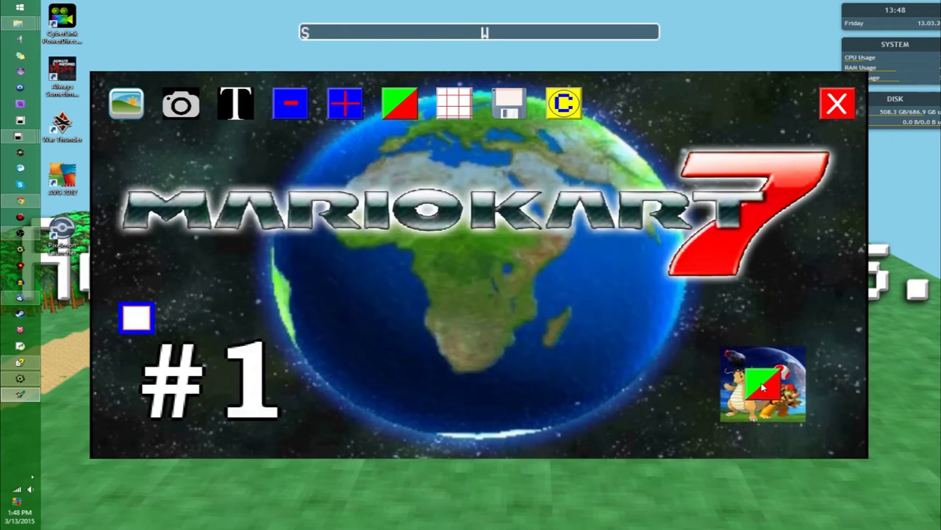
pyautogui.click(455, 117)
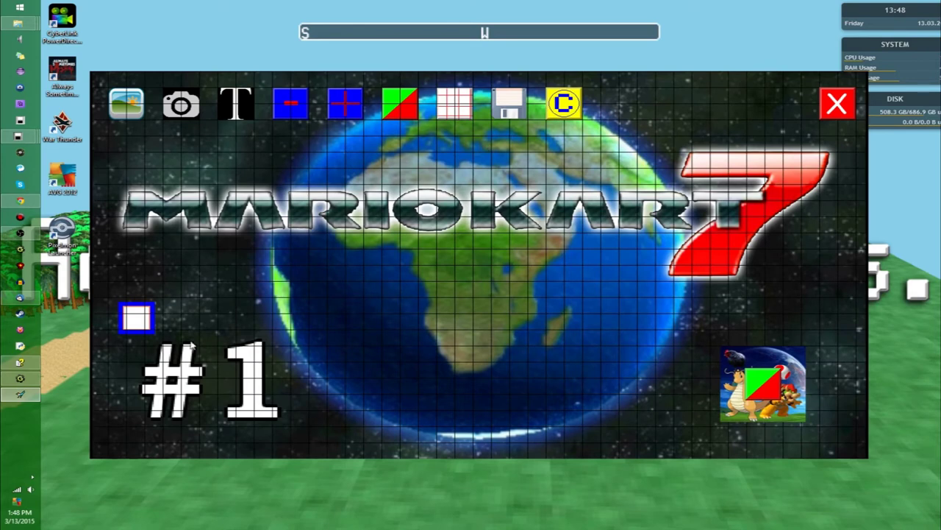
# - Nudge #1 slightly lower and add a second PNG picture lower on the canvas
pyautogui.moveTo(151, 328)
pyautogui.mouseDown()
pyautogui.moveTo(441, 283)
pyautogui.moveTo(150, 228)
pyautogui.moveTo(164, 338)
pyautogui.moveTo(152, 328)
pyautogui.moveTo(153, 343)
pyautogui.mouseUp()
pyautogui.click(409, 106)
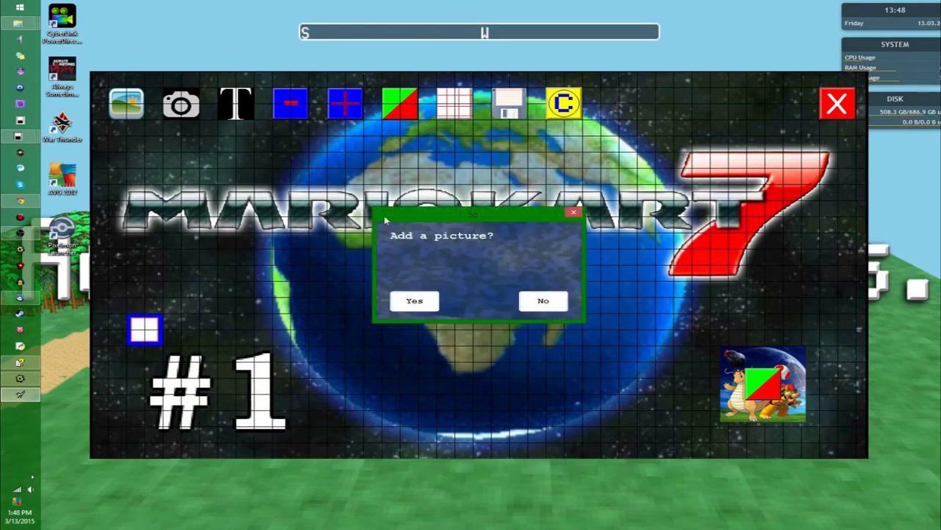
pyautogui.click(416, 300)
pyautogui.doubleClick(437, 261)
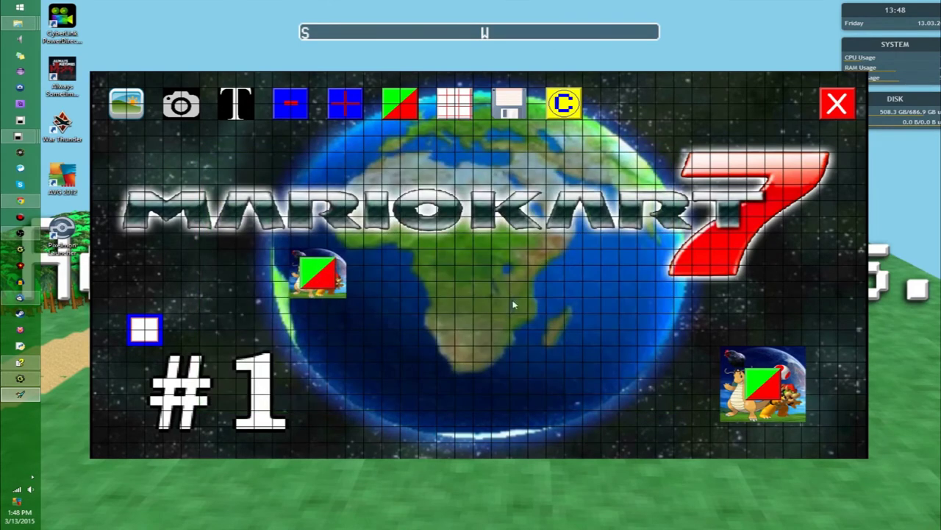
pyautogui.moveTo(329, 283); pyautogui.dragTo(452, 370)
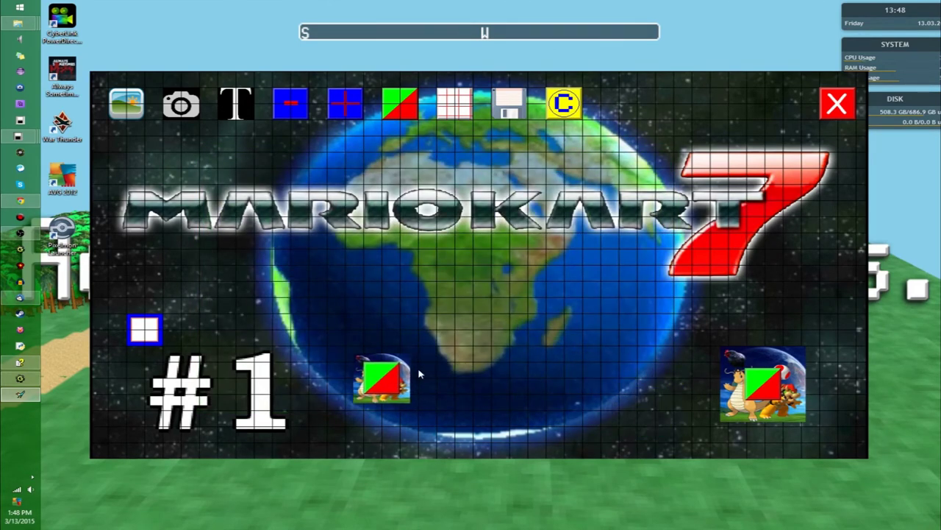
# - Delete the extra picture's empty placeholder and turn the grid off
pyautogui.click(384, 383)
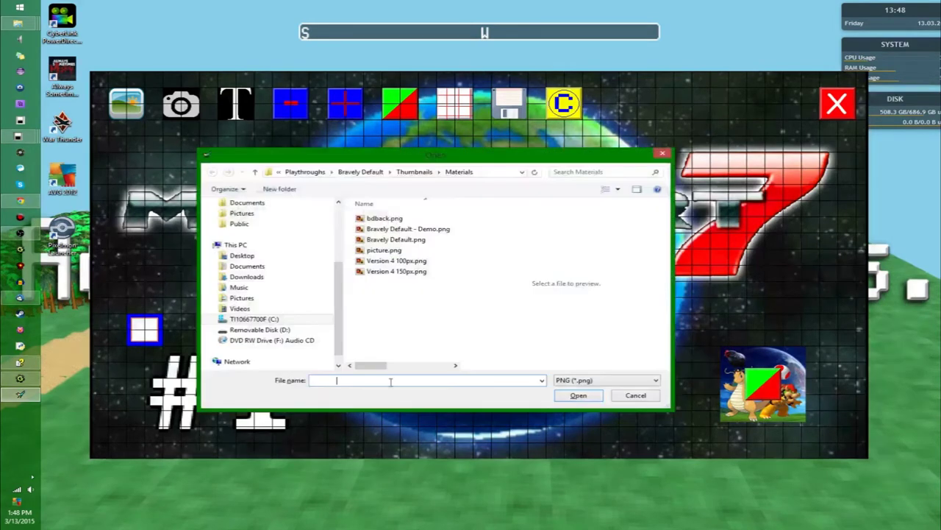
pyautogui.press('Escape')
pyautogui.moveTo(437, 389); pyautogui.dragTo(434, 388)
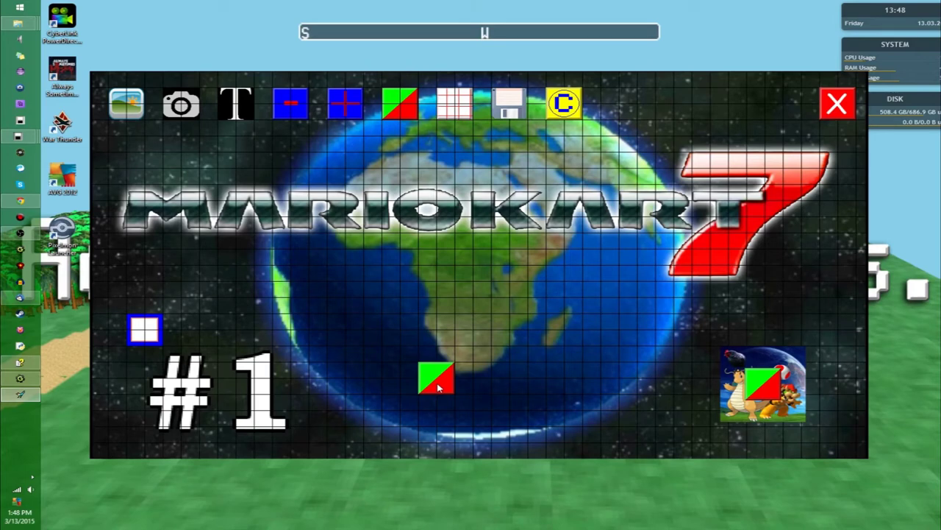
pyautogui.click(439, 386)
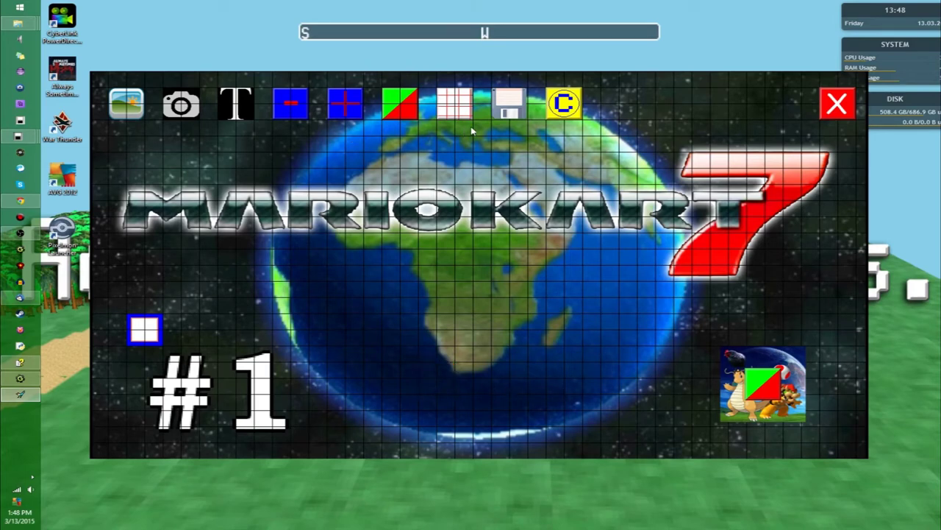
pyautogui.click(454, 107)
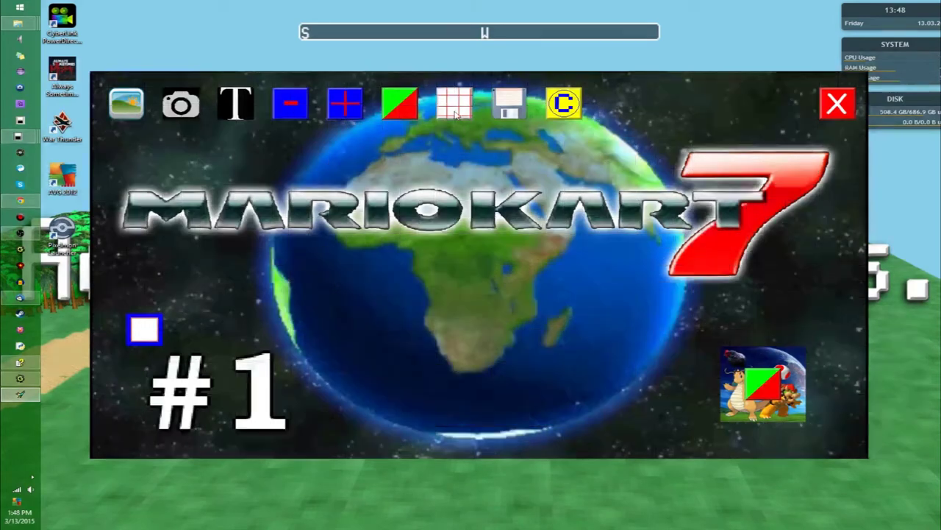
# - Save the project, leave full screen with F4, view the credits, and bring up the capture options
pyautogui.click(515, 110)
pyautogui.press('Return')
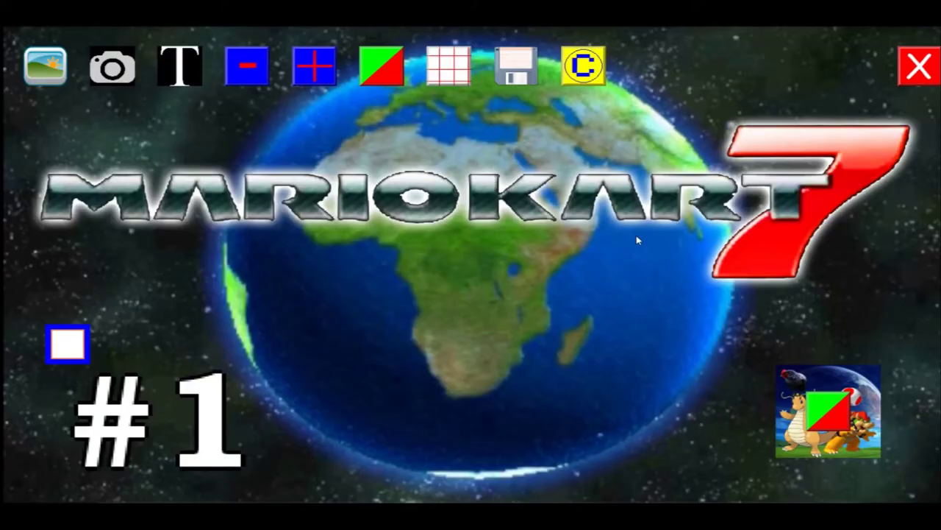
pyautogui.press('F4')
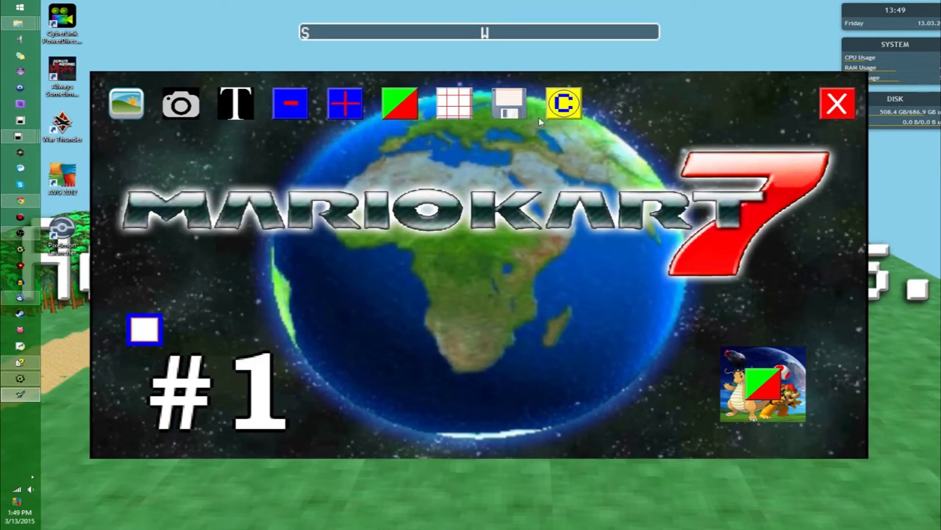
pyautogui.click(560, 110)
pyautogui.click(184, 111)
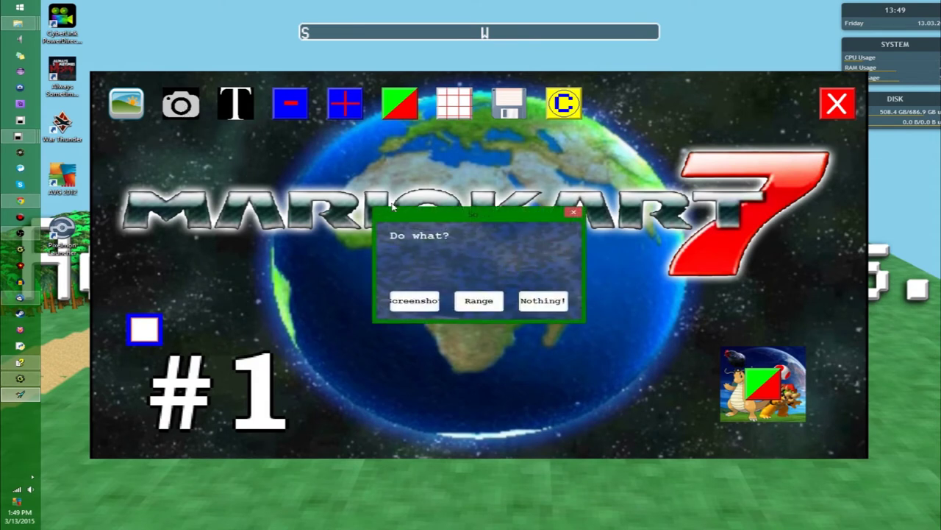
# - Export the thumbnail as a screenshot, saved as mk7-1.png
pyautogui.moveTo(456, 217); pyautogui.dragTo(425, 196)
pyautogui.click(372, 280)
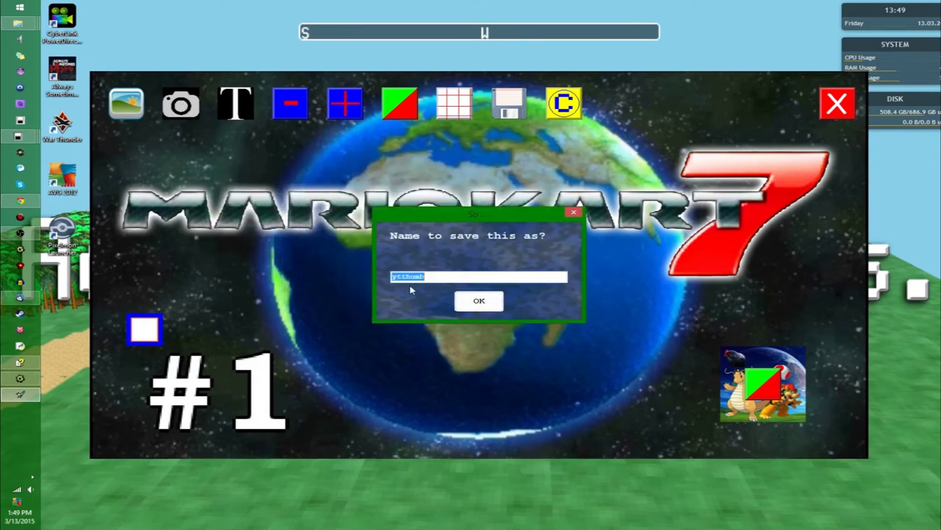
pyautogui.write('a')
pyautogui.press('Return')
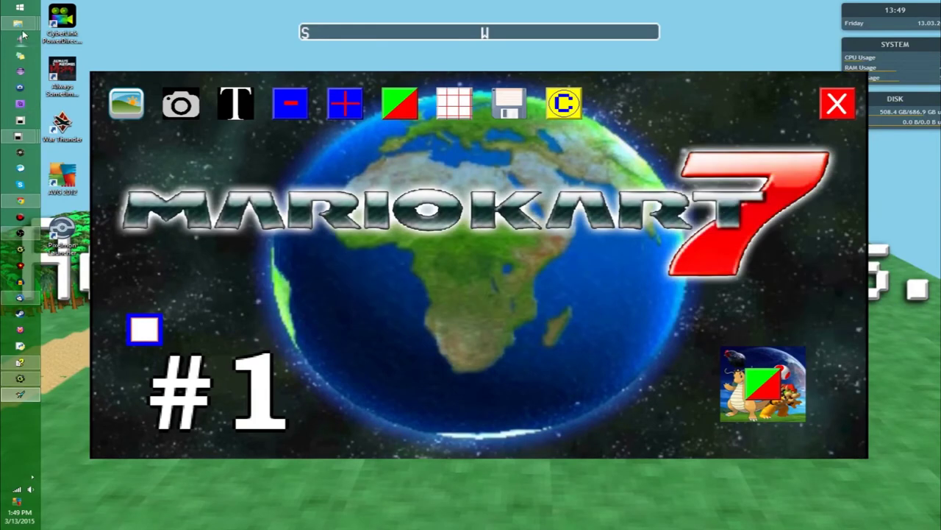
# - Check mk7-1.png in Windows Photo Viewer, then close the preview
pyautogui.moveTo(20, 24)
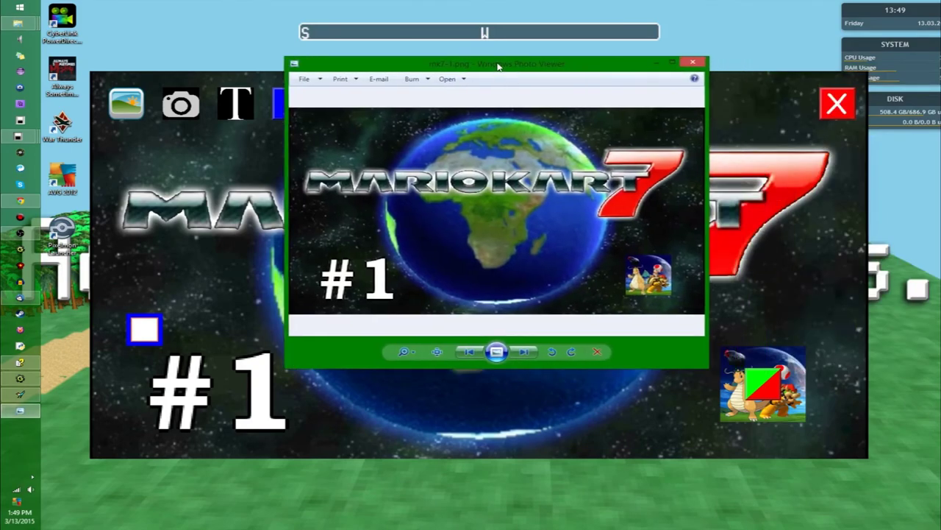
pyautogui.moveTo(498, 65); pyautogui.dragTo(596, 182)
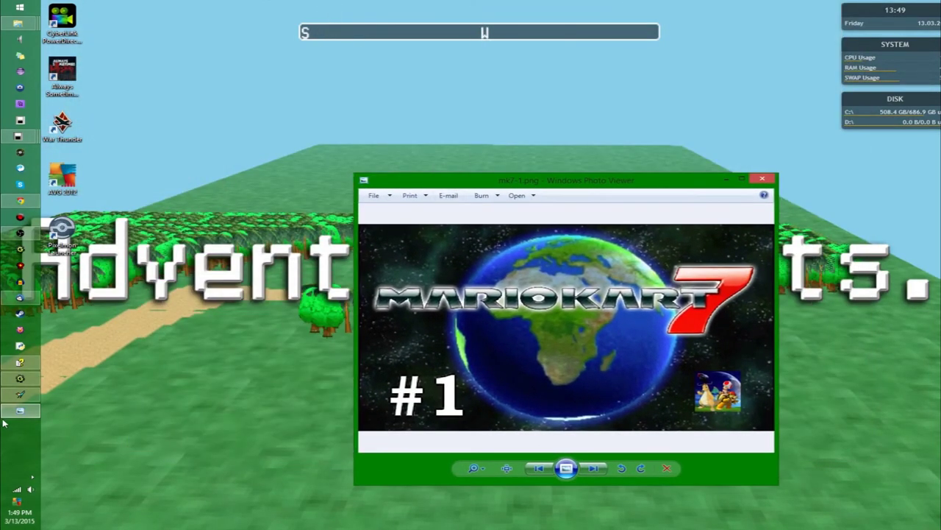
pyautogui.click(19, 397)
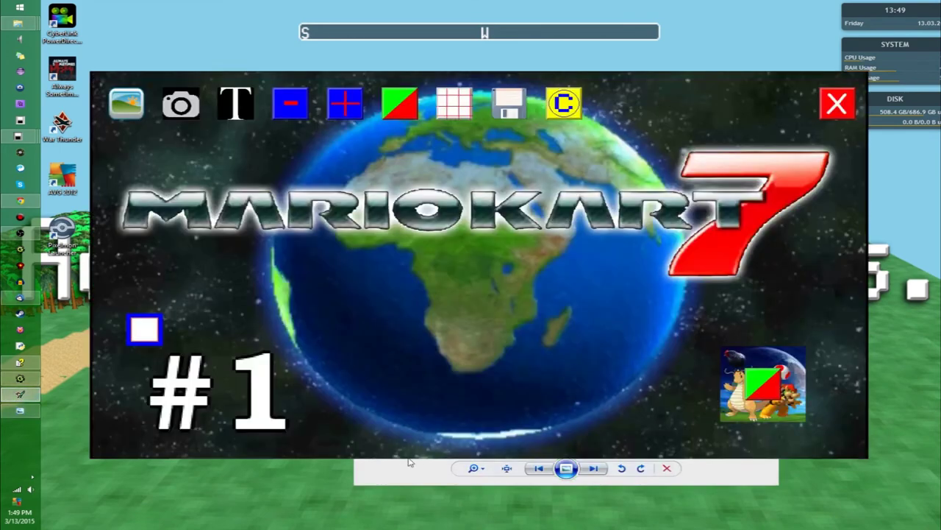
pyautogui.click(397, 478)
pyautogui.click(762, 179)
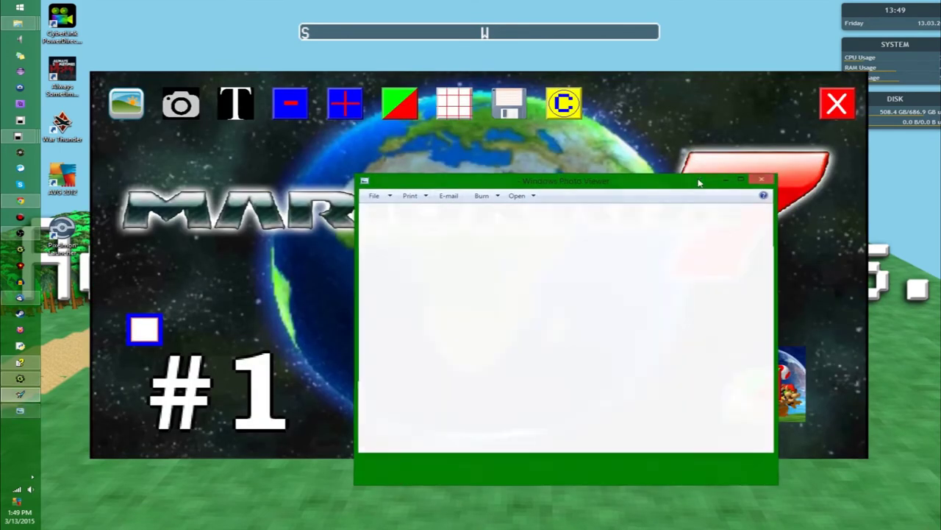
# - Export a numbered range of thumbnails named mk7, accepting the default bounds
pyautogui.click(184, 106)
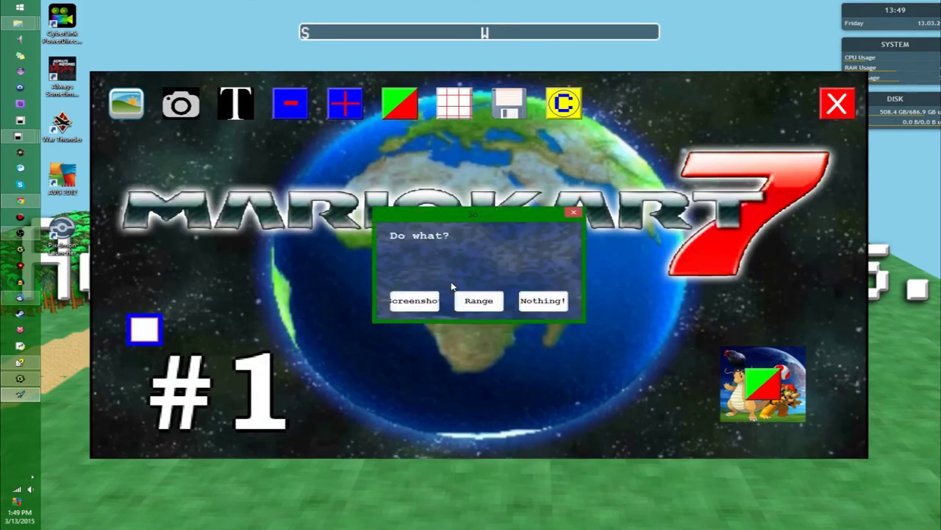
pyautogui.click(479, 298)
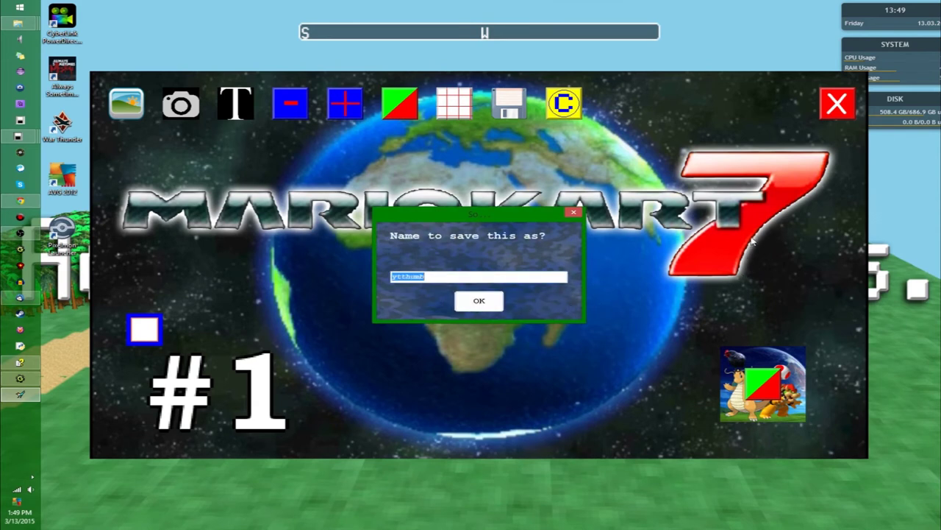
pyautogui.write('mk7')
pyautogui.press('Return')
pyautogui.press('Return')
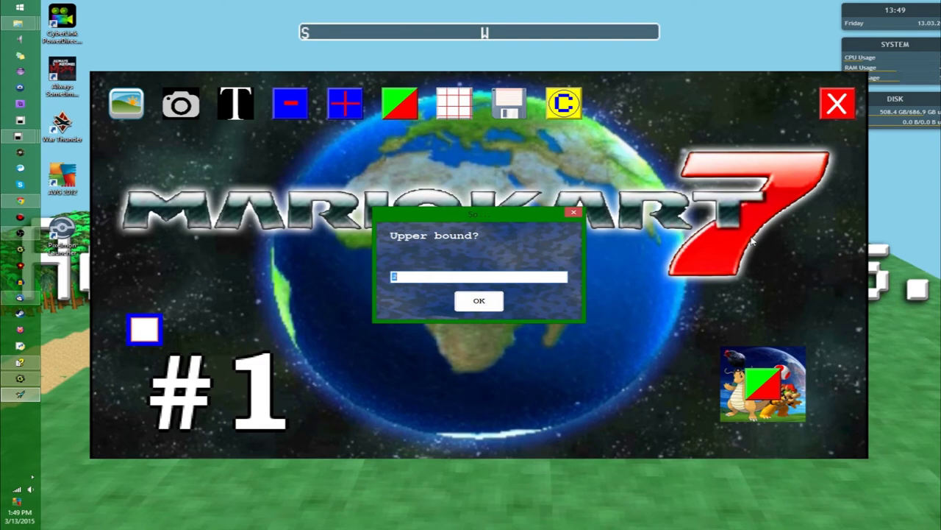
pyautogui.press('Return')
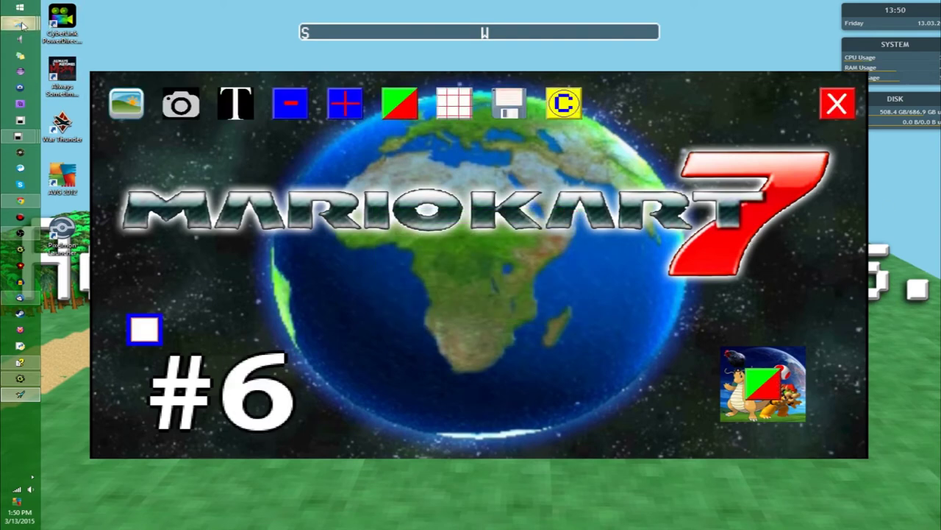
pyautogui.moveTo(18, 23)
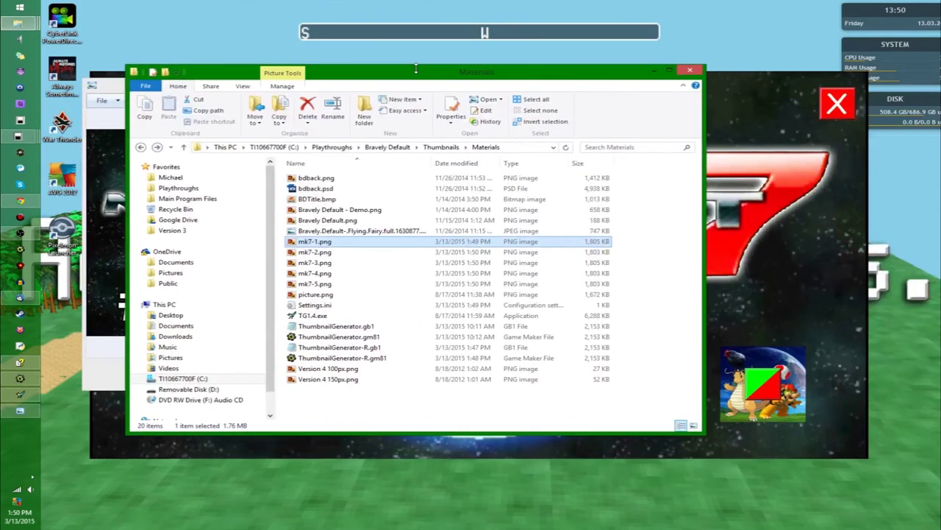
# - Open the Materials folder with the mk7 exports, flip through them in Photo Viewer, then close it
pyautogui.click(421, 69)
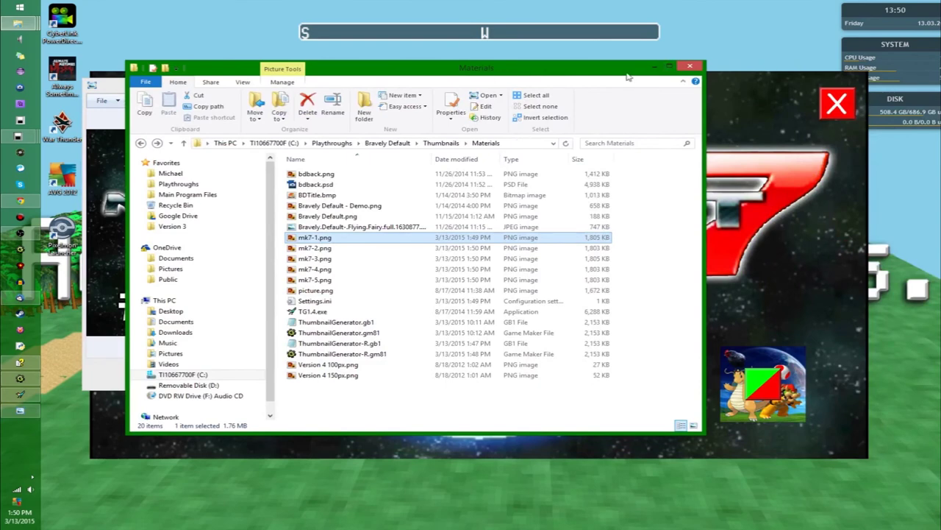
pyautogui.click(650, 67)
pyautogui.press('Right')
pyautogui.press('Right')
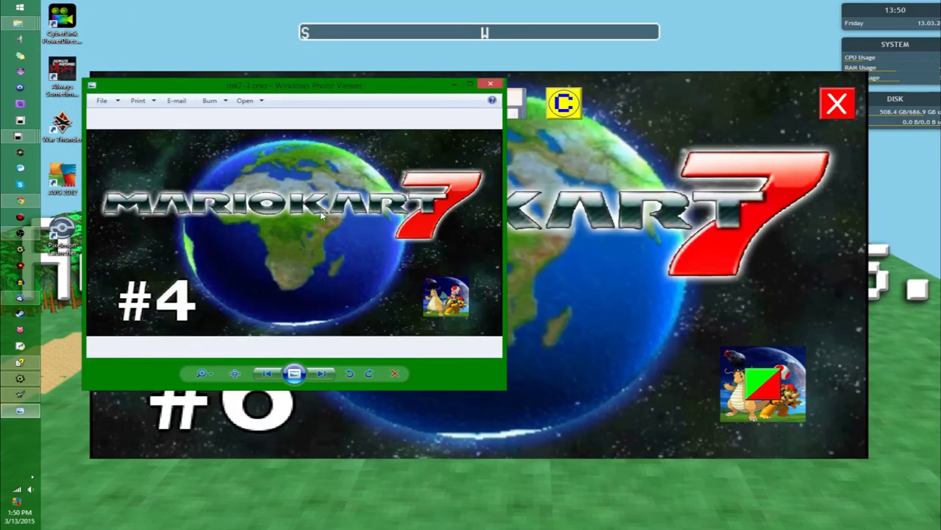
pyautogui.click(491, 83)
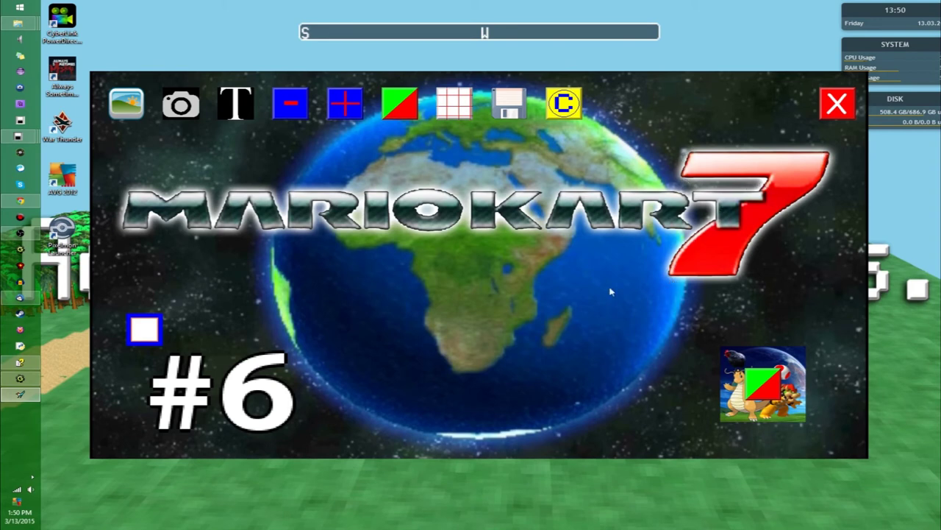
# - Export a numbered range of thumbnails named mk7, from the default lower bound up to 50
pyautogui.rightClick(240, 117)
pyautogui.click(184, 106)
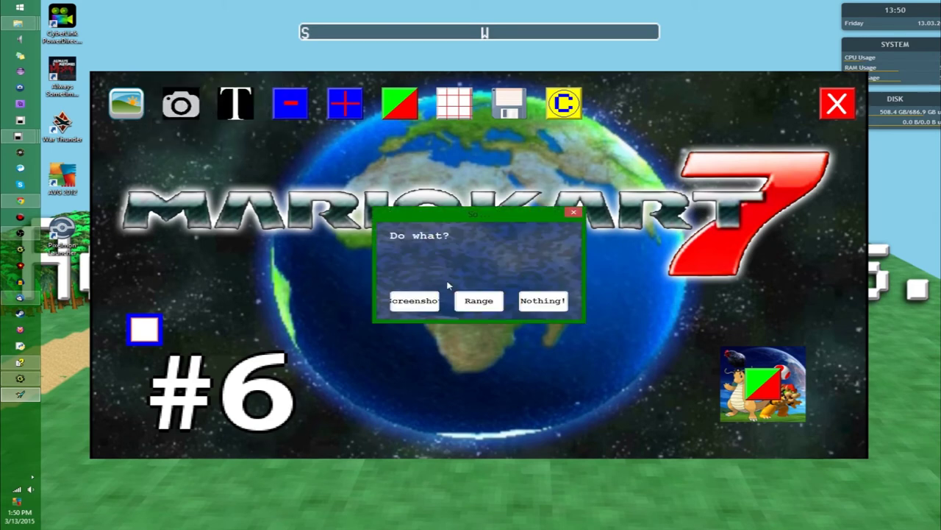
pyautogui.click(479, 301)
pyautogui.write('mk')
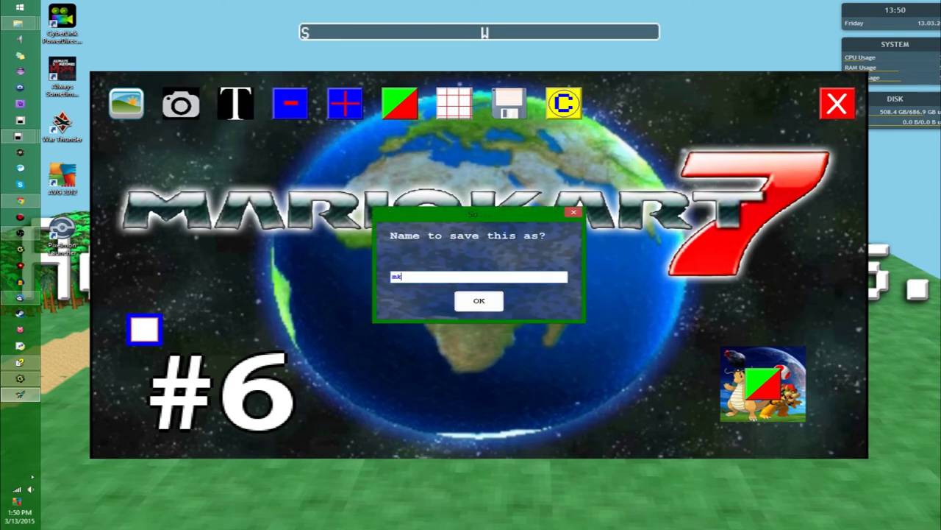
pyautogui.write('7')
pyautogui.press('Return')
pyautogui.press('Return')
pyautogui.write('50')
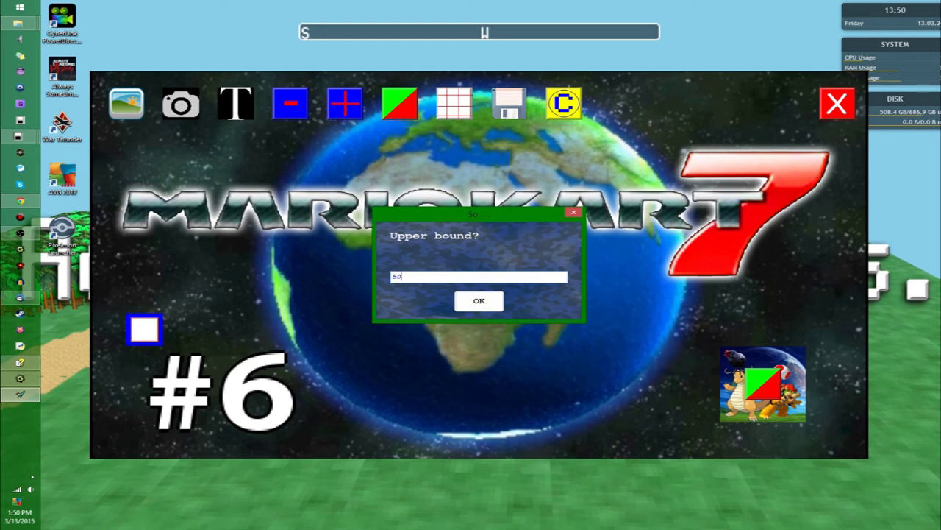
pyautogui.press('Return')
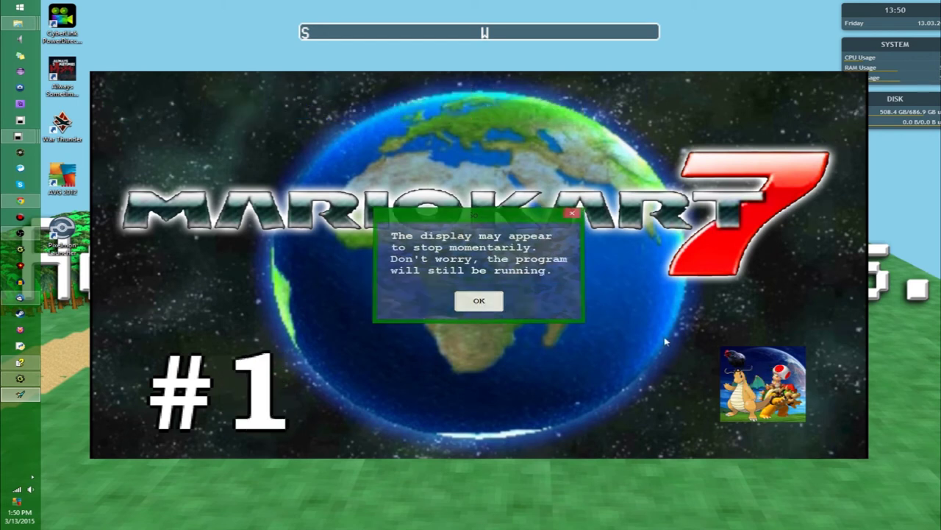
pyautogui.press('Return')
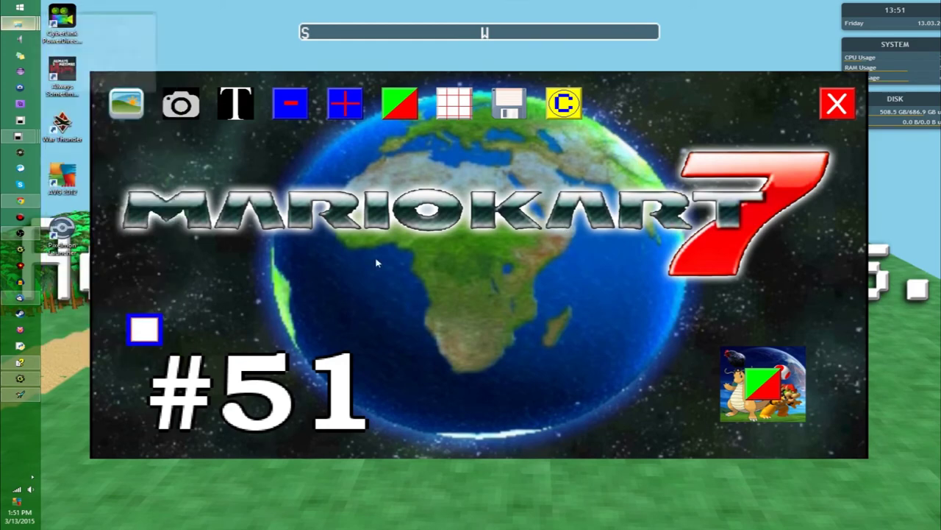
# - Delete mk7-1.png through mk7-50.png, minimize the Materials folder, and bring forward the YouTube Videos page
pyautogui.scroll(-10, 380, 288)
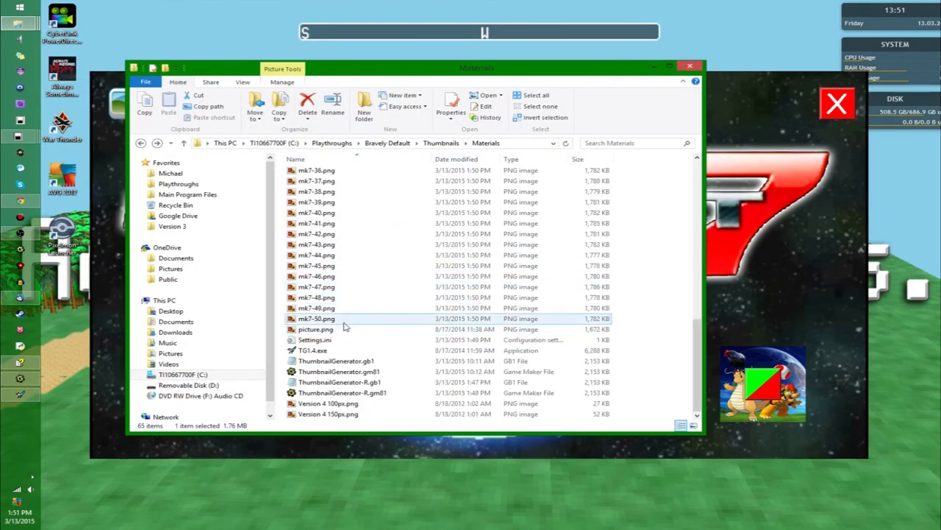
pyautogui.scroll(15, 359, 302)
pyautogui.click(358, 239)
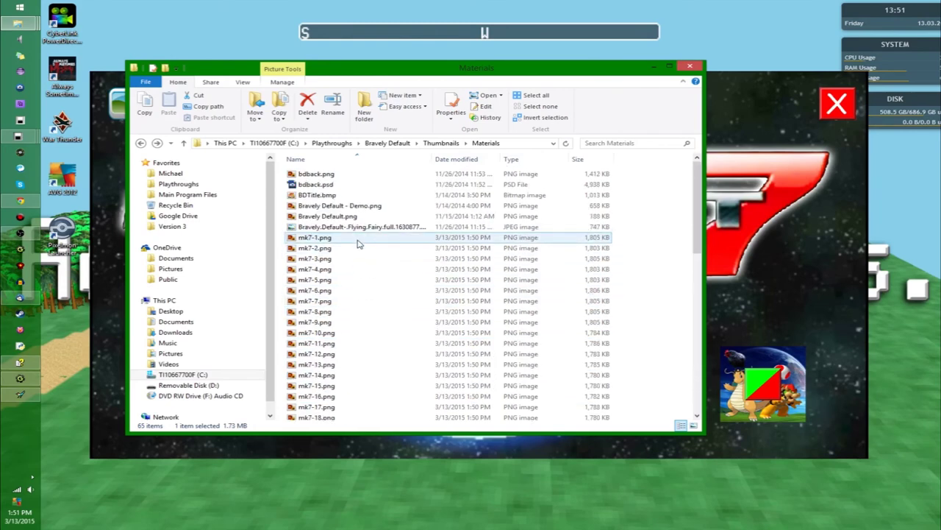
pyautogui.keyDown('shift'); pyautogui.click(338, 242); pyautogui.keyUp('shift')
pyautogui.press('Delete')
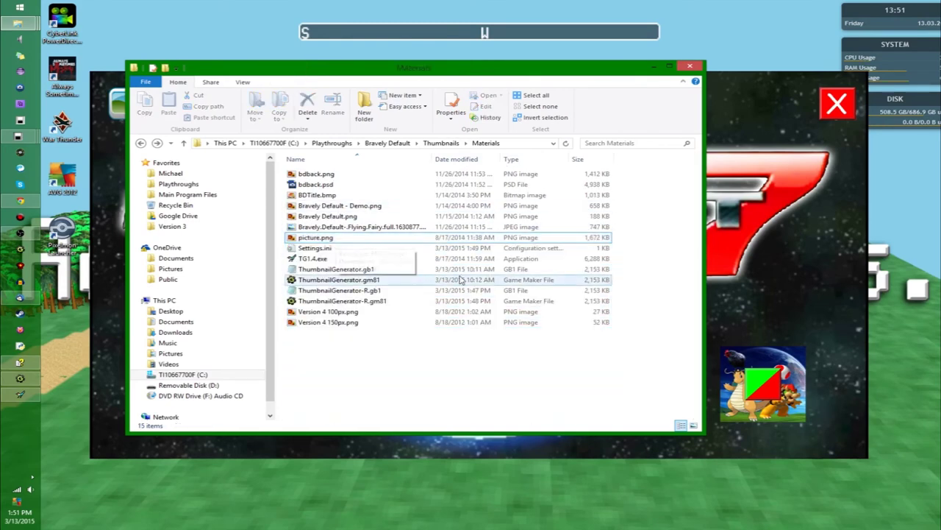
pyautogui.click(654, 66)
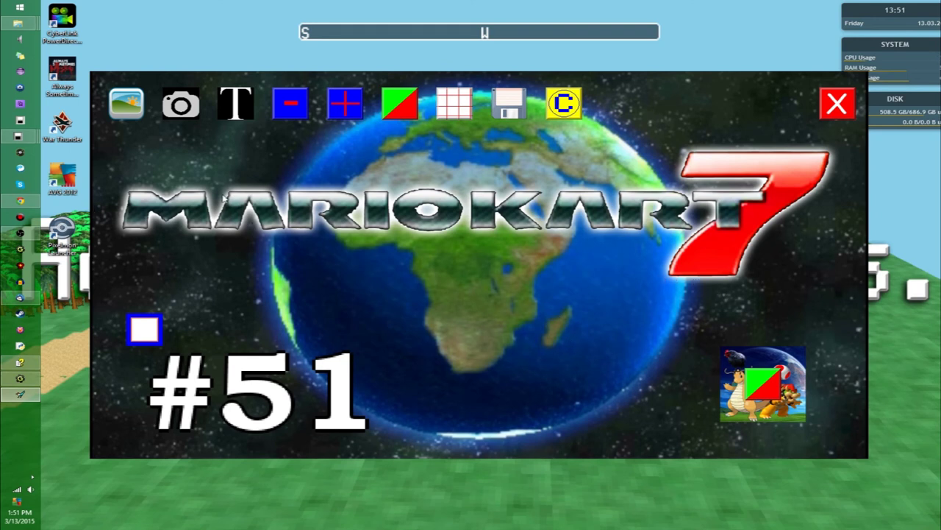
pyautogui.click(20, 200)
pyautogui.scroll(-3, 517, 292)
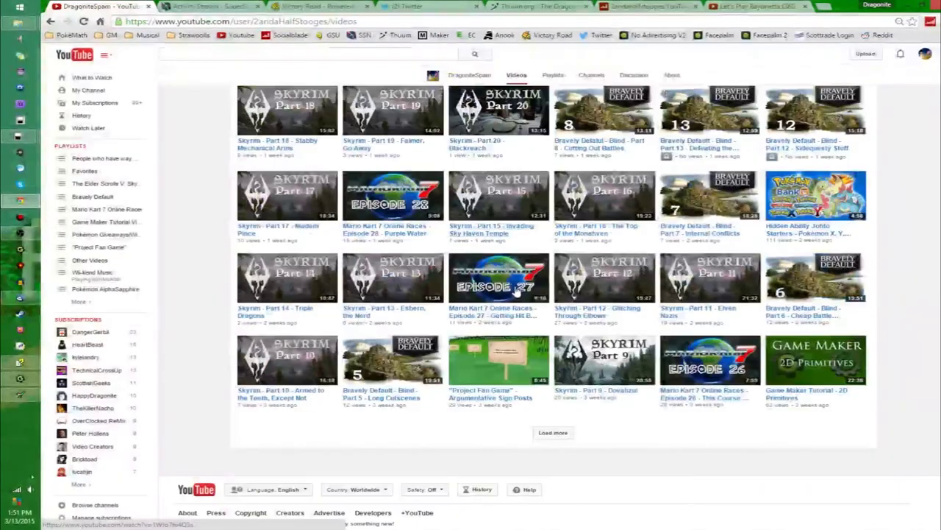
pyautogui.scroll(4, 517, 292)
pyautogui.scroll(-3, 566, 390)
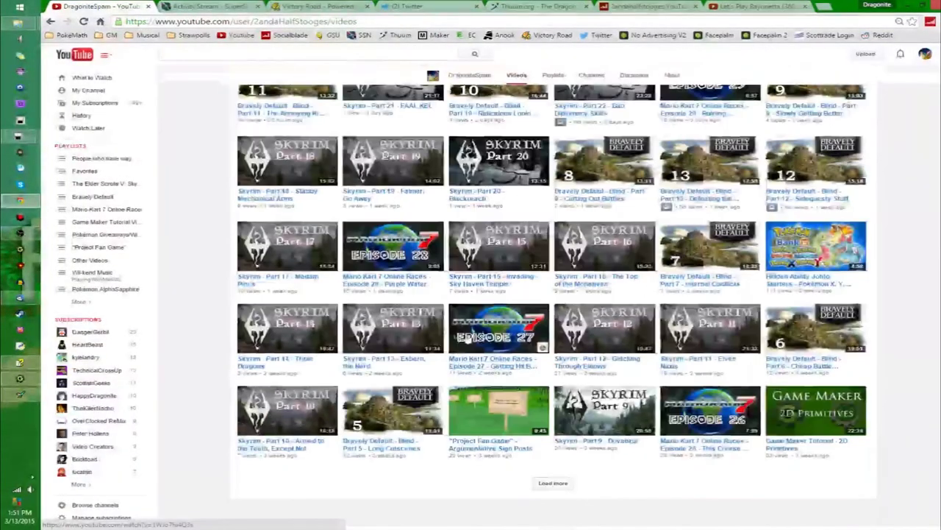
pyautogui.scroll(2, 466, 337)
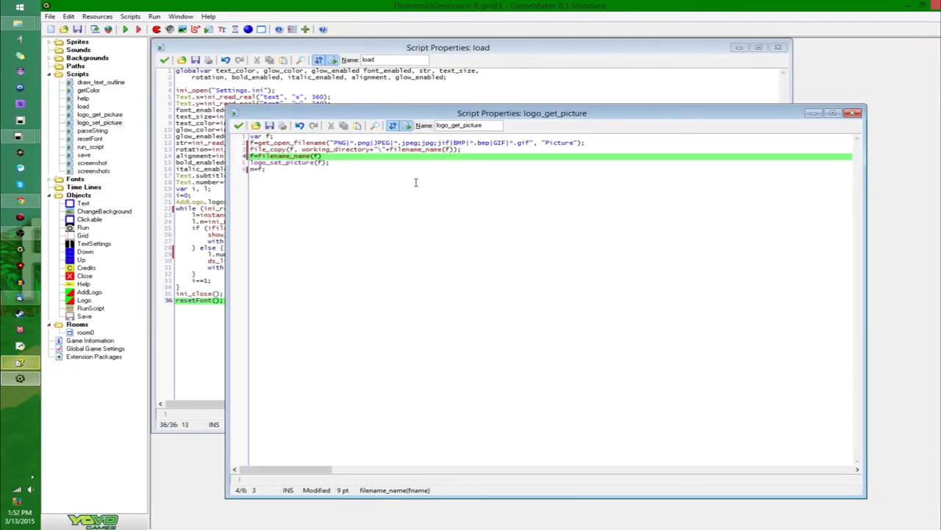
# - Close the logo_get_picture and load script windows, keeping their changes
pyautogui.click(266, 170)
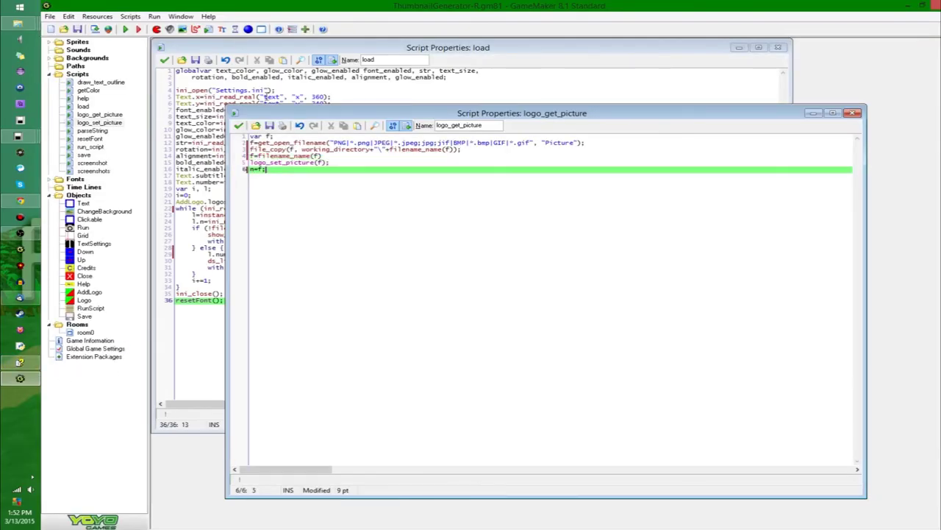
pyautogui.click(239, 125)
pyautogui.click(165, 60)
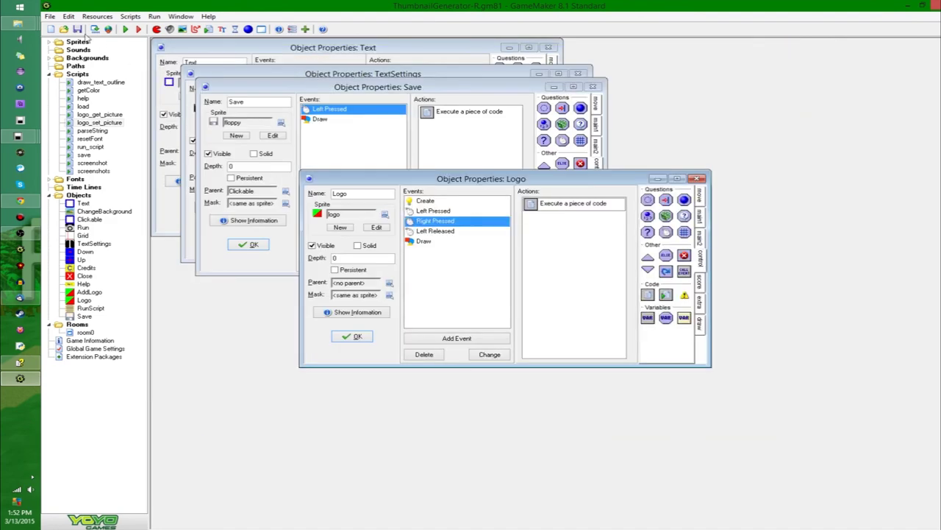
# - Close the Logo, Save, TextSettings and Text object windows, then shut down GameMaker
pyautogui.click(351, 337)
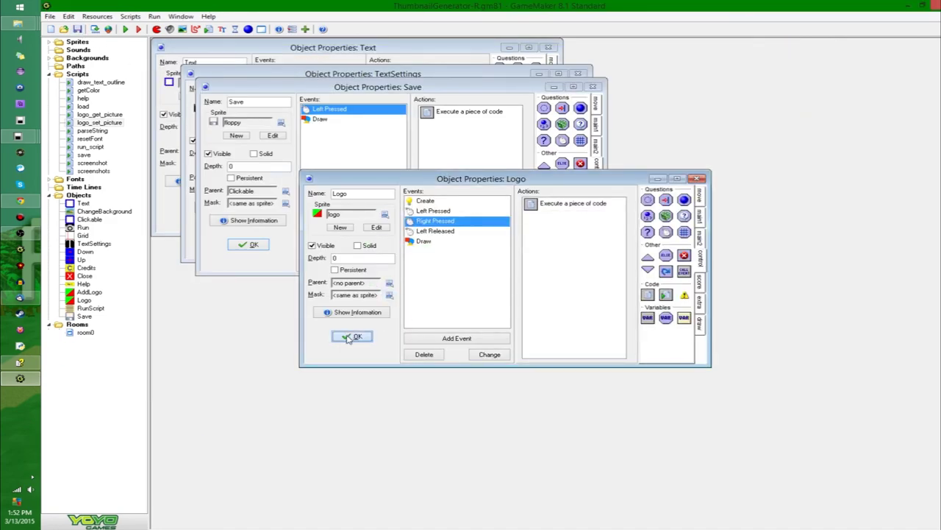
pyautogui.click(249, 244)
pyautogui.click(235, 234)
pyautogui.click(207, 208)
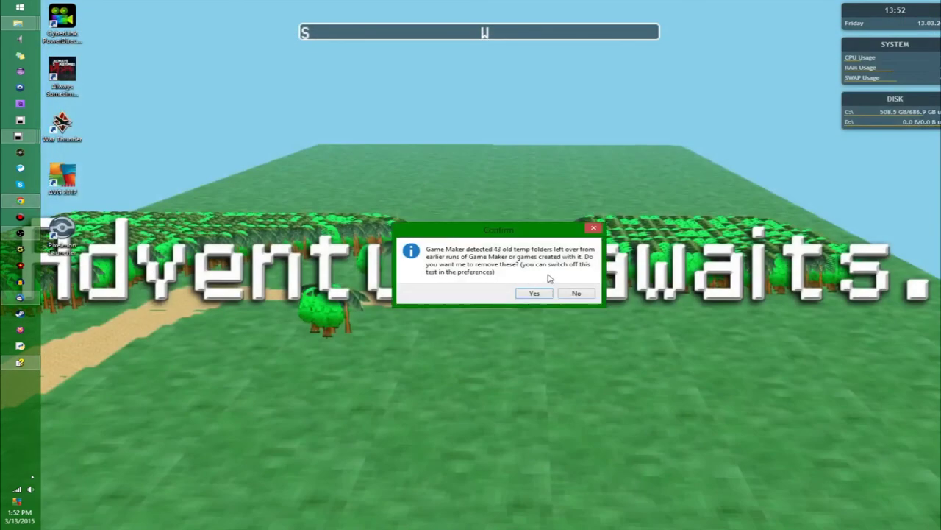
pyautogui.click(540, 294)
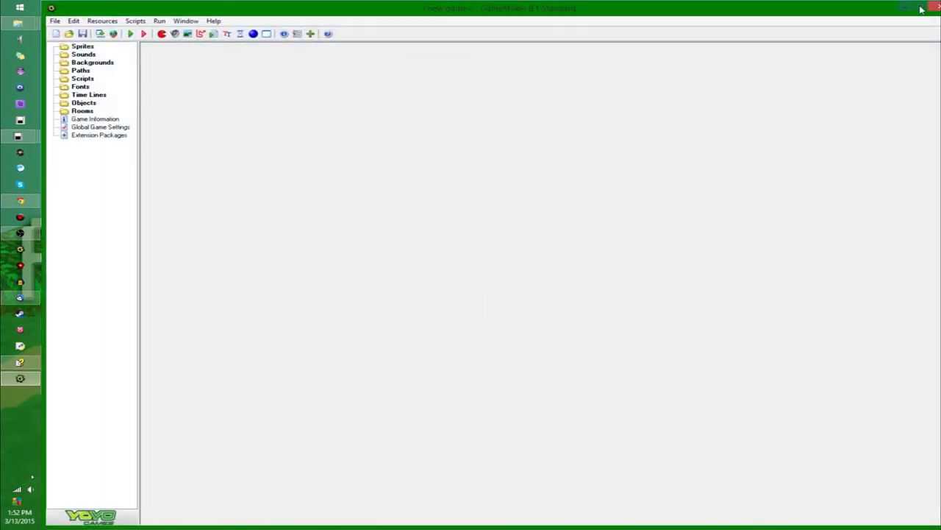
pyautogui.click(936, 7)
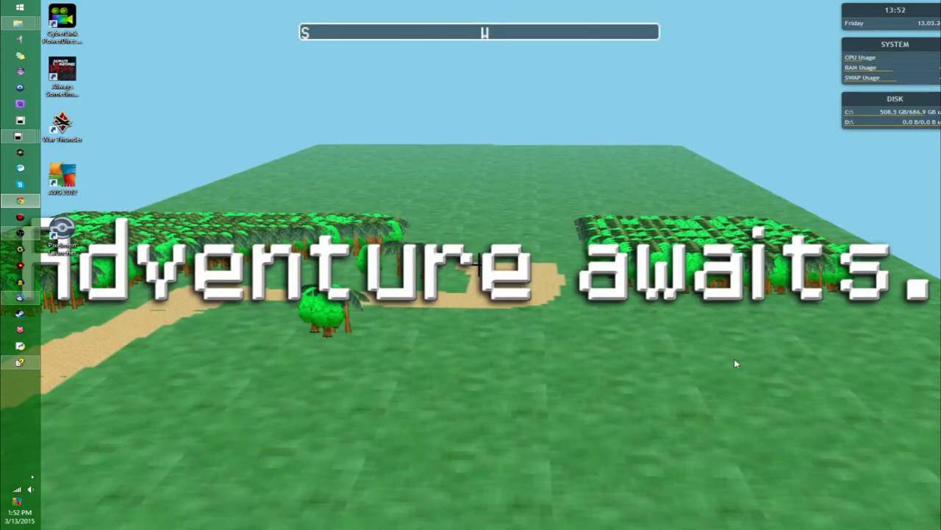